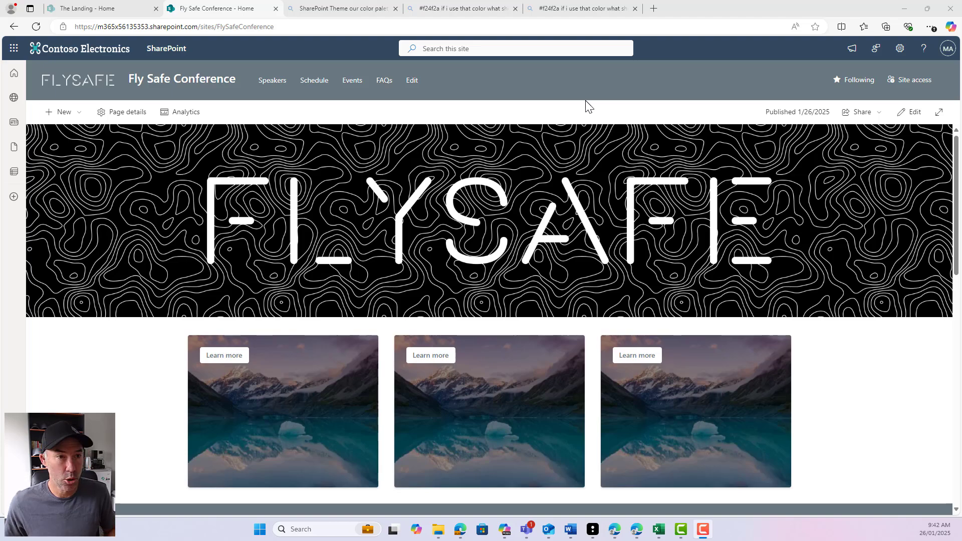
- Open the site branding settings of the Fly Safe Conference site and start creating a new theme
{"action": "left_click", "coordinate": [897, 50]}
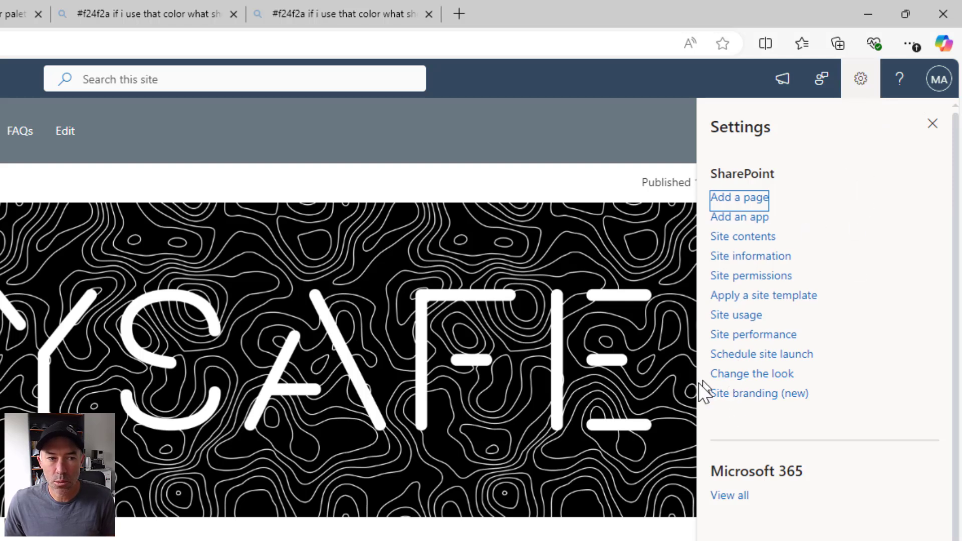
{"action": "left_click", "coordinate": [751, 395]}
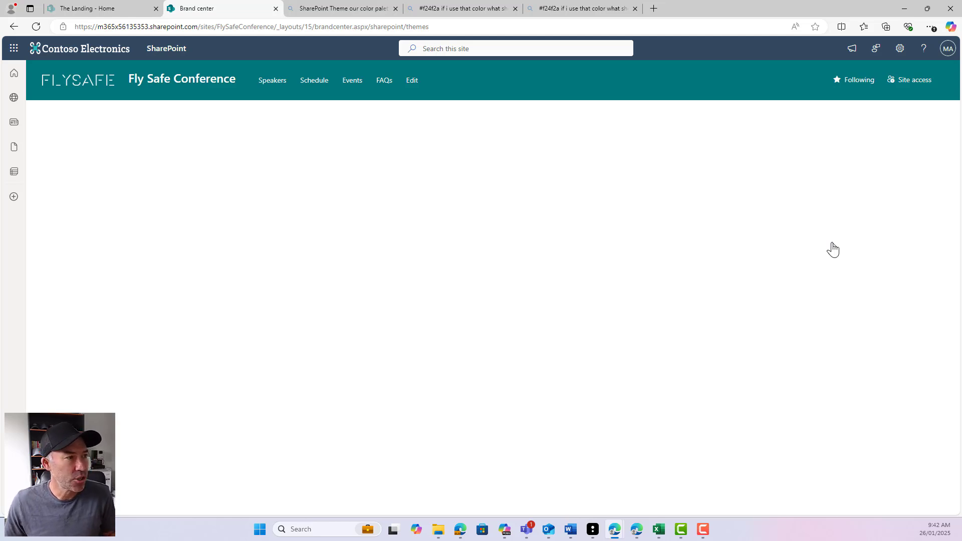
{"action": "left_click", "coordinate": [36, 26]}
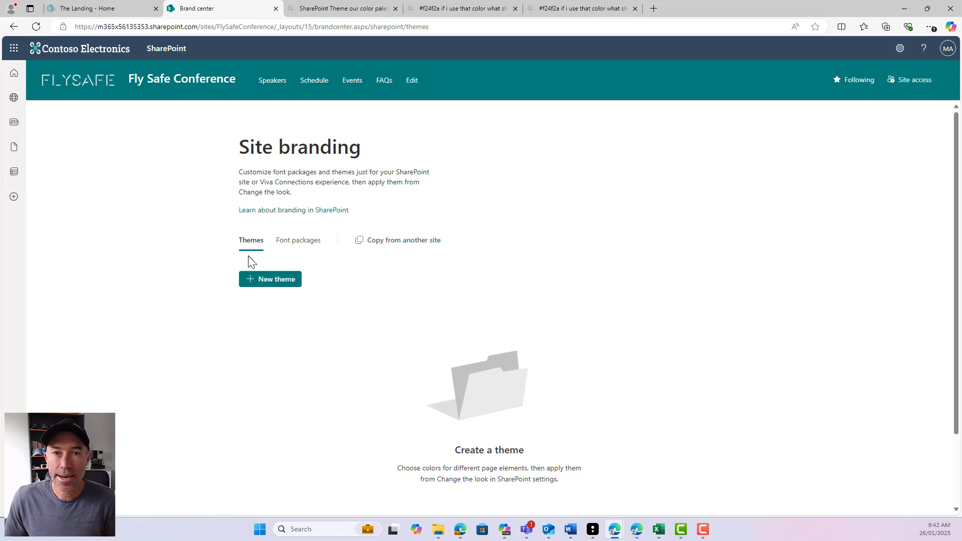
{"action": "left_click", "coordinate": [261, 288]}
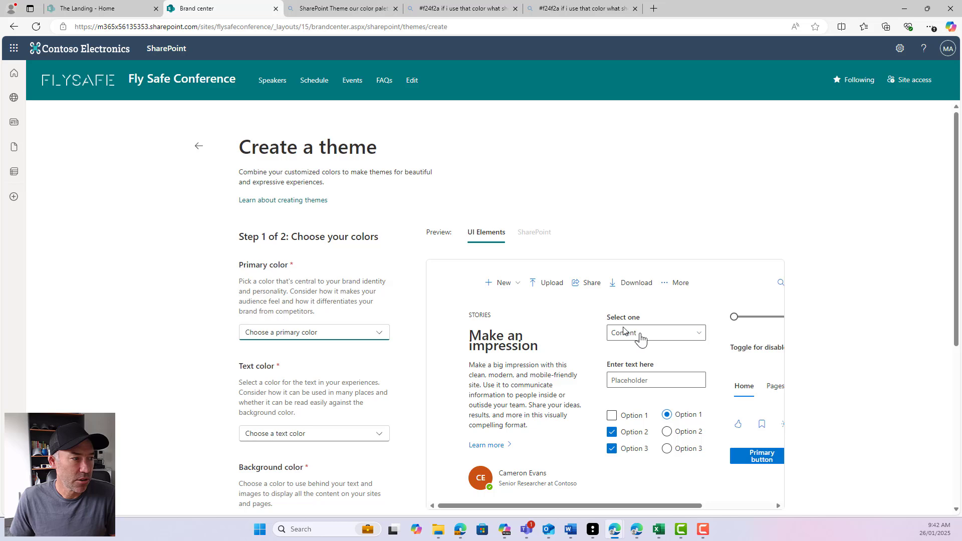
- Add a new custom color with hex code F24F2A as the theme's primary color
{"action": "scroll", "coordinate": [404, 324], "scroll_direction": "down", "scroll_amount": 1}
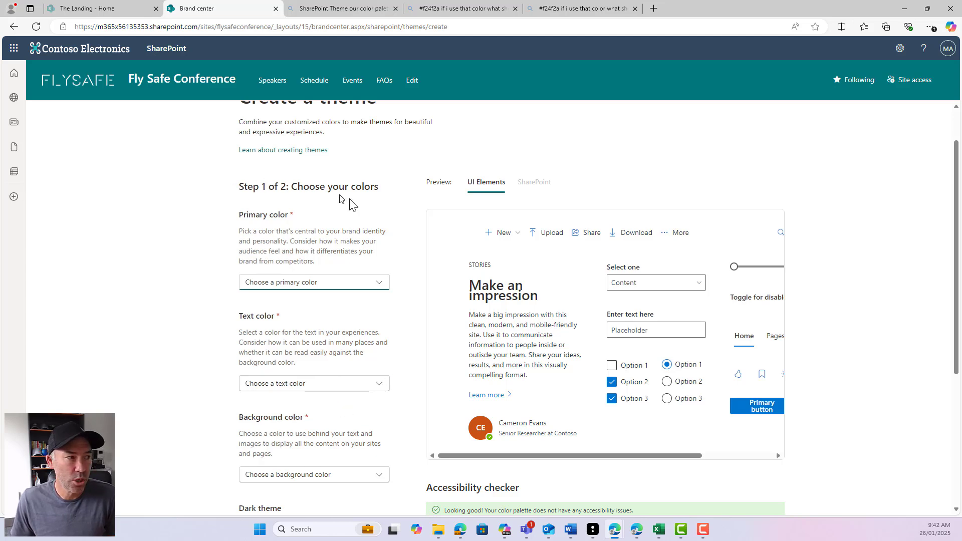
{"action": "scroll", "coordinate": [312, 300], "scroll_direction": "down", "scroll_amount": 1}
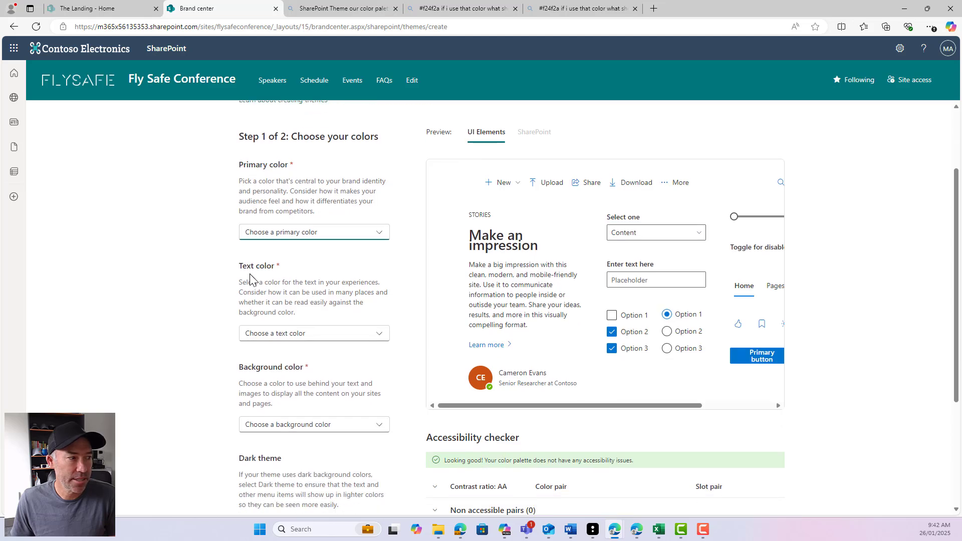
{"action": "scroll", "coordinate": [320, 281], "scroll_direction": "down", "scroll_amount": 2}
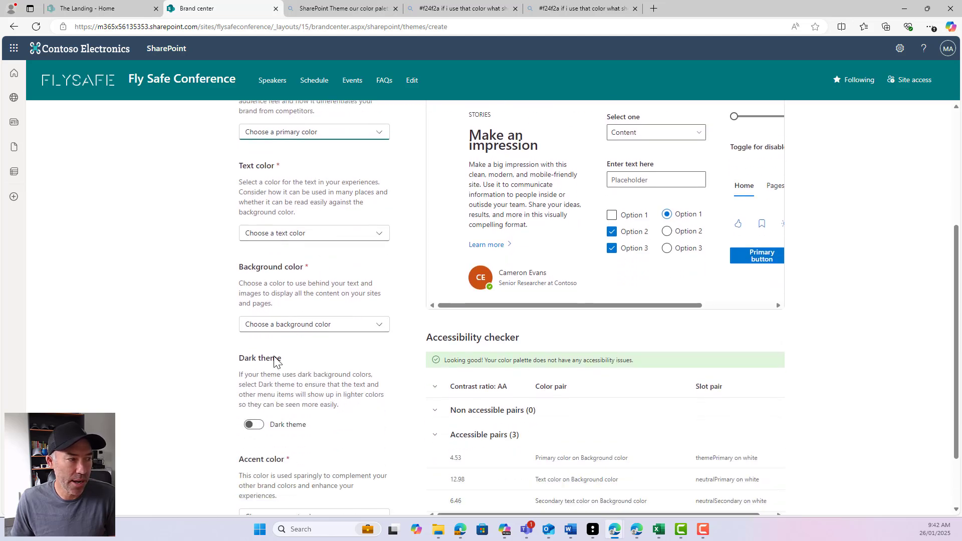
{"action": "scroll", "coordinate": [275, 361], "scroll_direction": "down", "scroll_amount": 1}
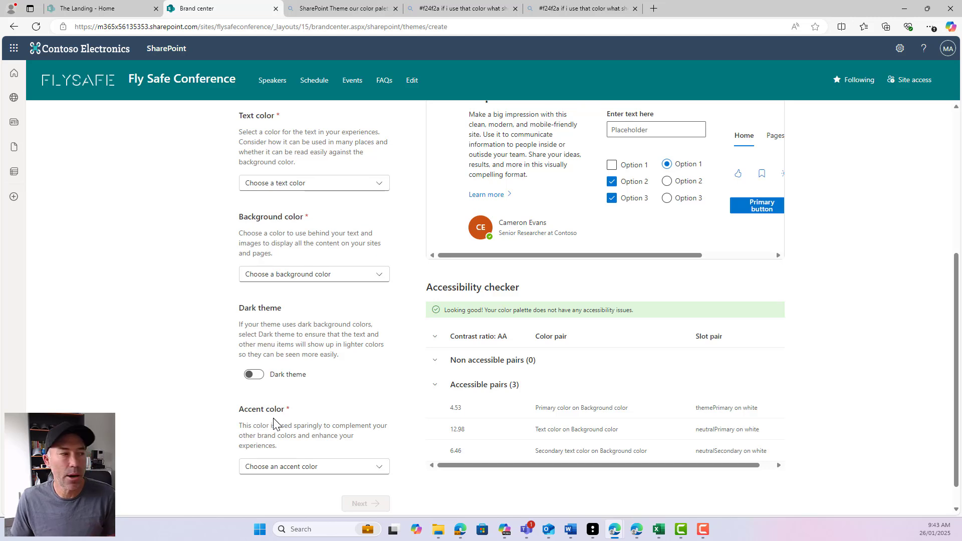
{"action": "scroll", "coordinate": [273, 423], "scroll_direction": "up", "scroll_amount": 4}
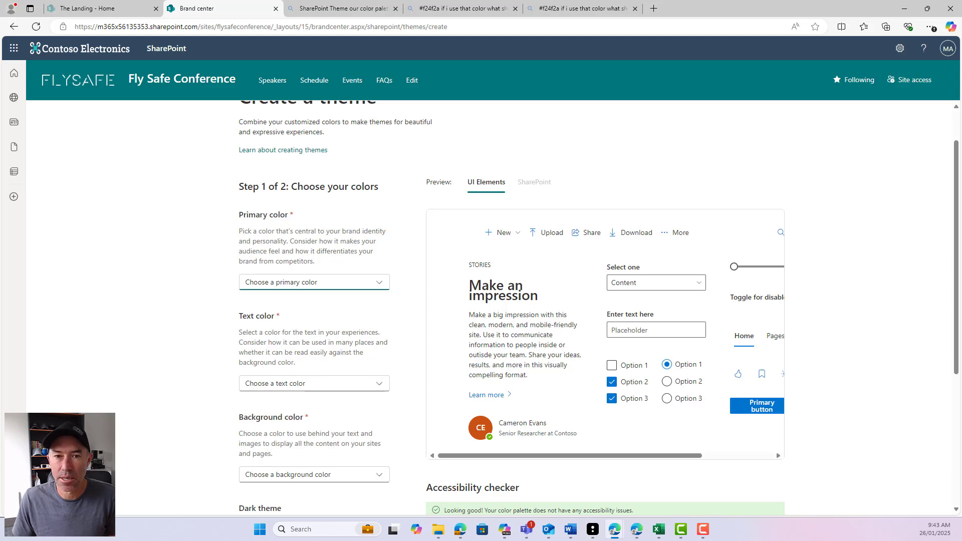
{"action": "key", "text": "alt+Tab"}
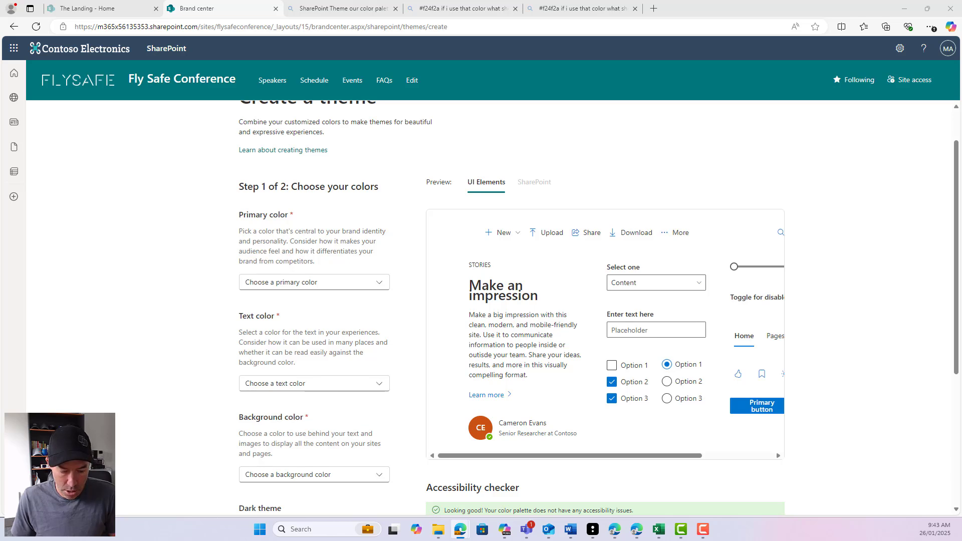
{"action": "left_click", "coordinate": [308, 285]}
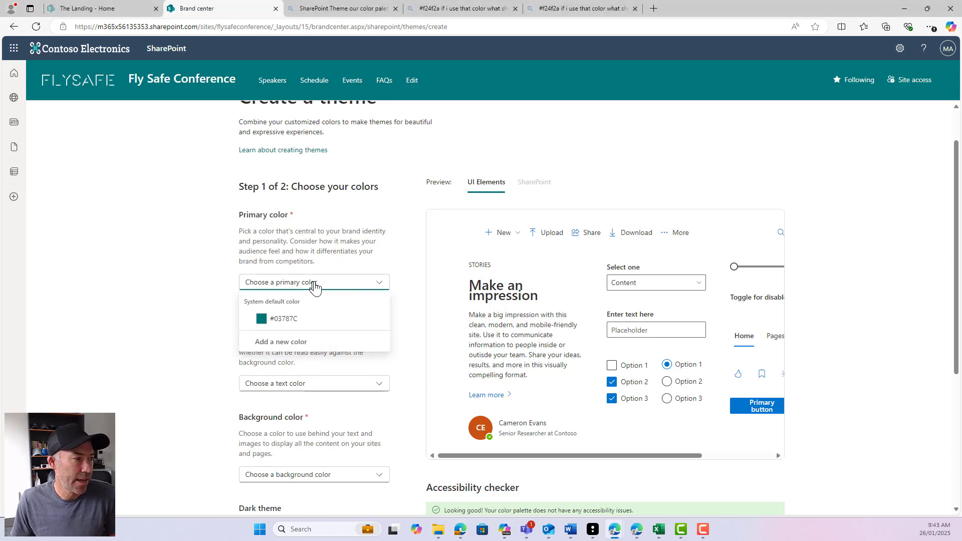
{"action": "left_click", "coordinate": [282, 343]}
{"action": "double_click", "coordinate": [401, 364]}
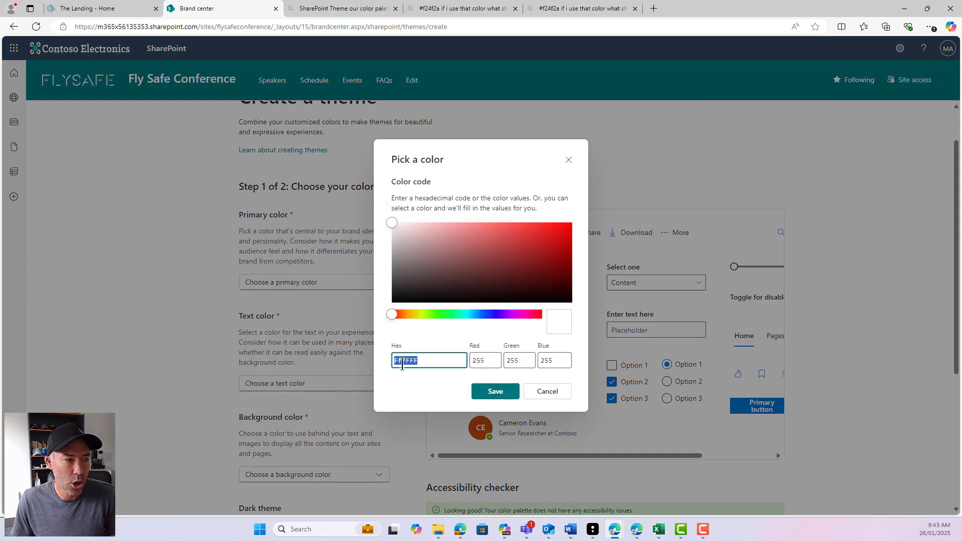
{"action": "type", "text": "F24F2A"}
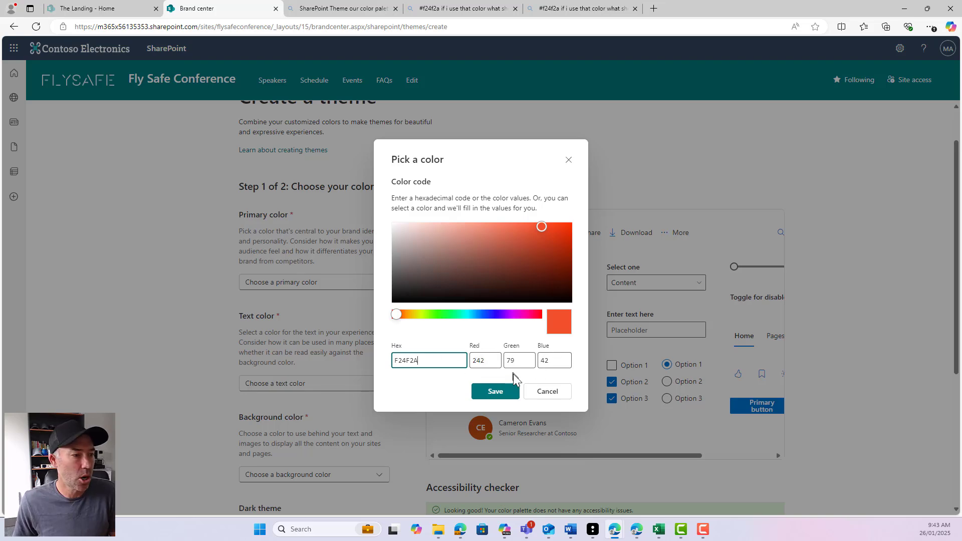
{"action": "left_click", "coordinate": [496, 392]}
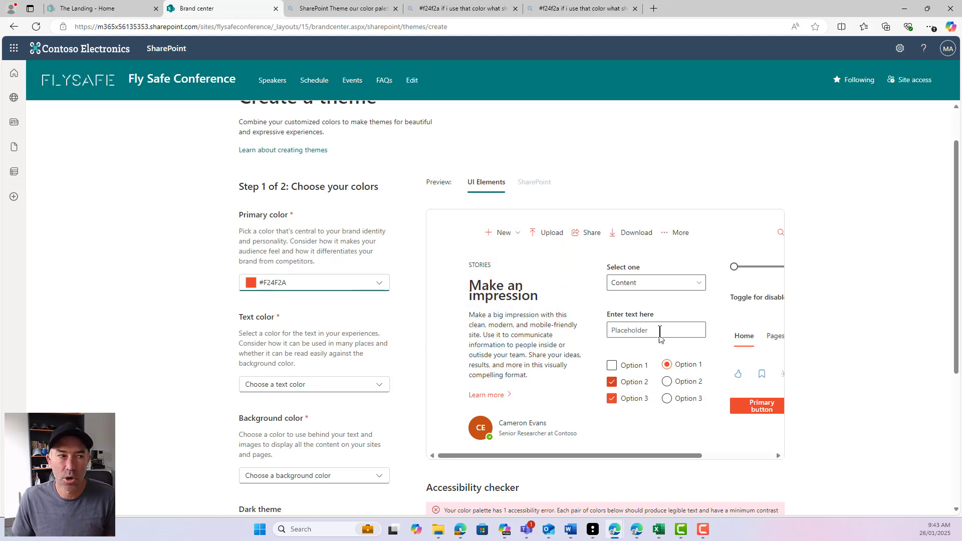
- Examine the accessibility checker's minimum contrast requirement and the color pair it lists as non-accessible
{"action": "scroll", "coordinate": [659, 332], "scroll_direction": "down", "scroll_amount": 1}
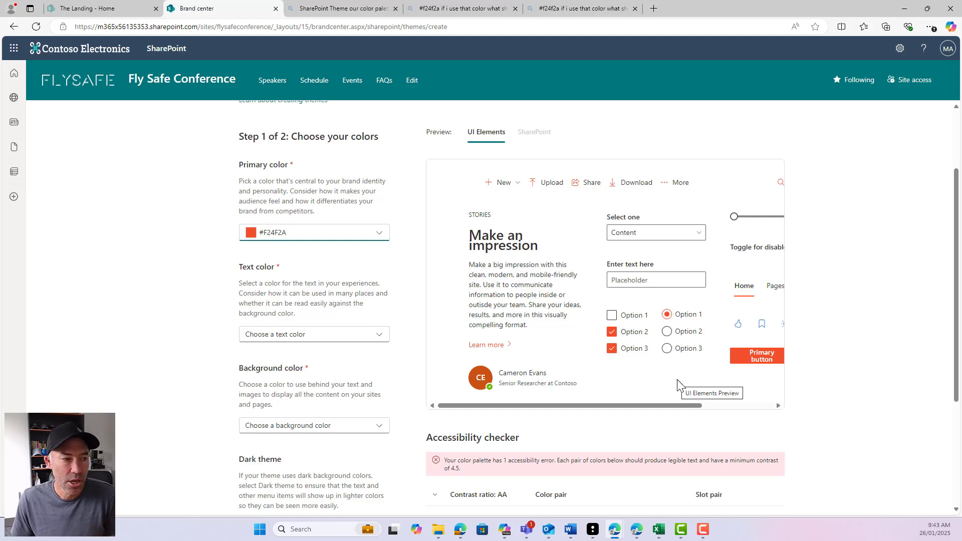
{"action": "scroll", "coordinate": [651, 384], "scroll_direction": "down", "scroll_amount": 2}
{"action": "left_click_drag", "start_coordinate": [428, 340], "coordinate": [542, 337]}
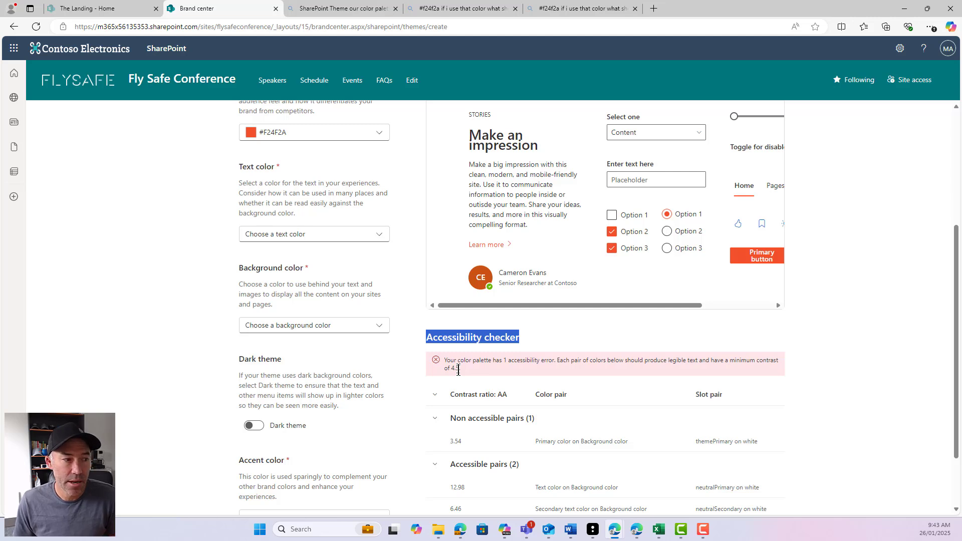
{"action": "left_click_drag", "start_coordinate": [730, 360], "coordinate": [735, 362]}
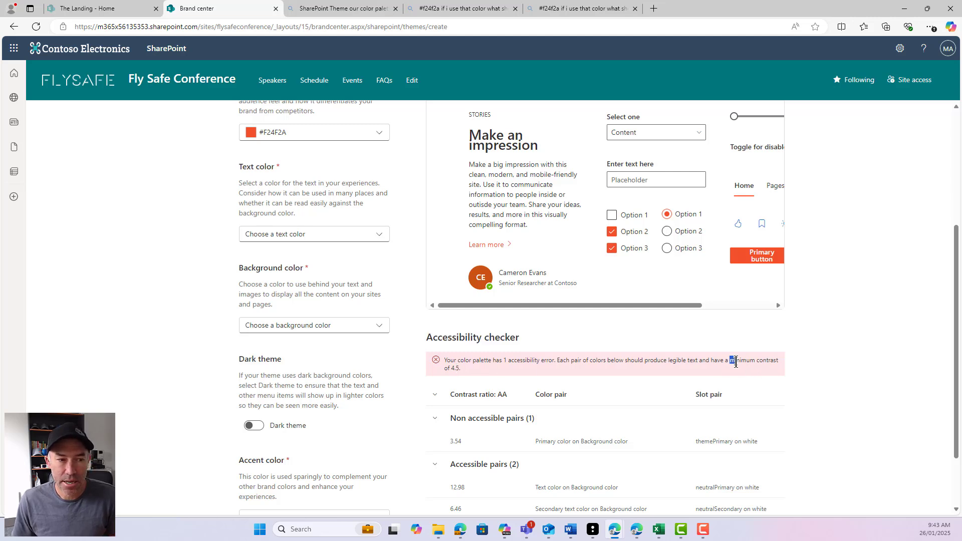
{"action": "left_click_drag", "start_coordinate": [649, 362], "coordinate": [769, 373]}
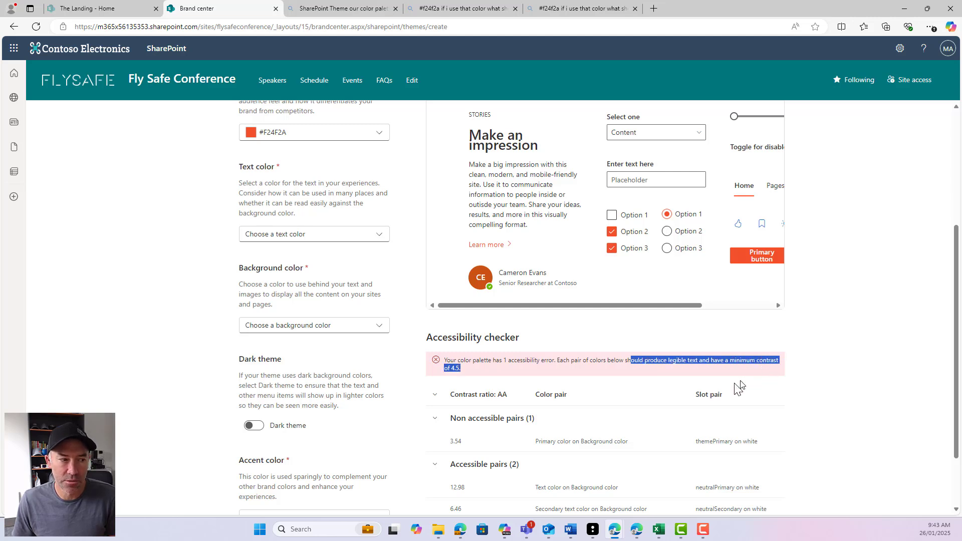
{"action": "scroll", "coordinate": [651, 391], "scroll_direction": "down", "scroll_amount": 1}
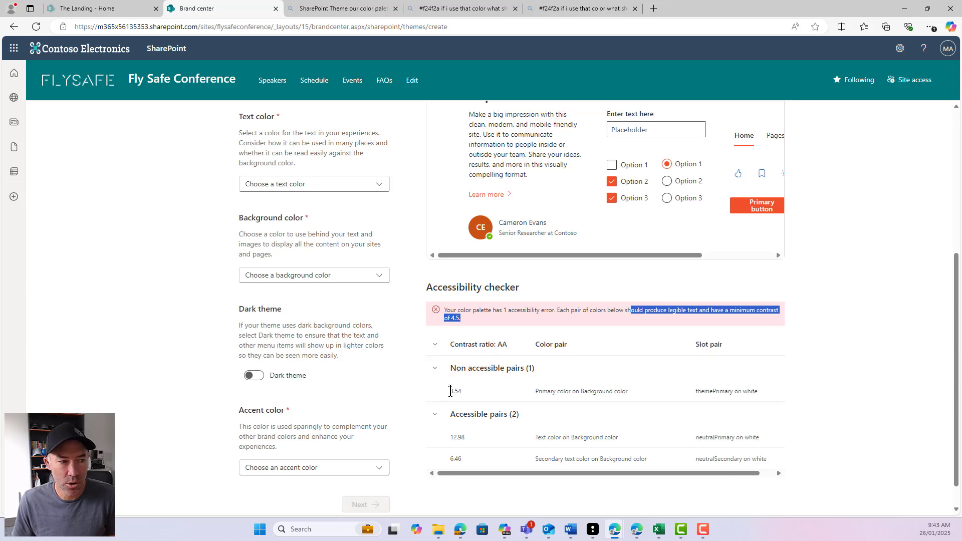
{"action": "double_click", "coordinate": [455, 390]}
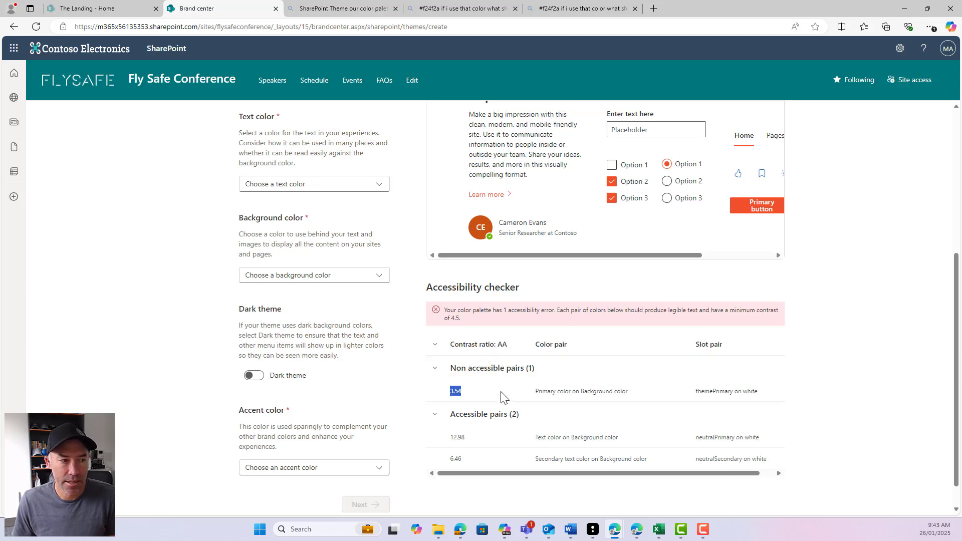
{"action": "left_click", "coordinate": [539, 395]}
{"action": "left_click_drag", "start_coordinate": [538, 394], "coordinate": [644, 399]}
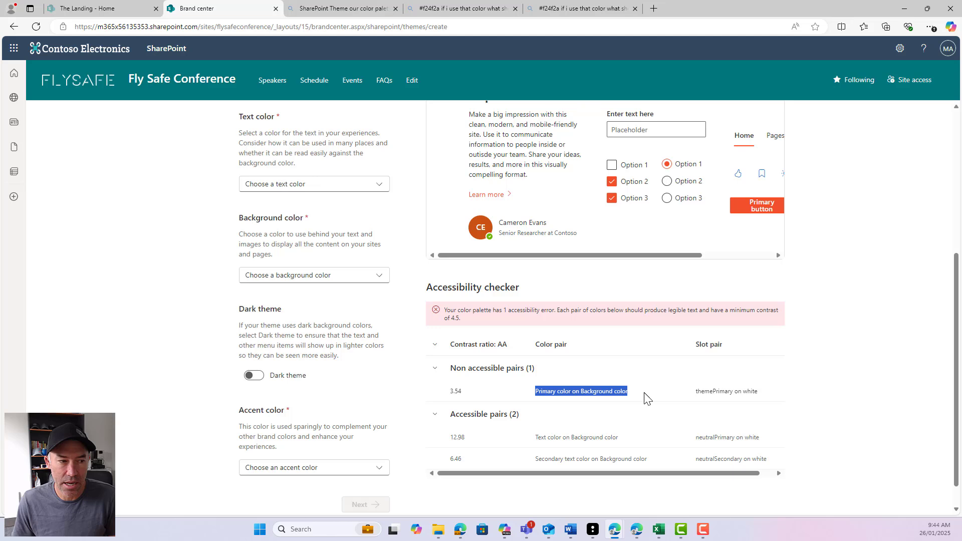
{"action": "scroll", "coordinate": [695, 399], "scroll_direction": "up", "scroll_amount": 3}
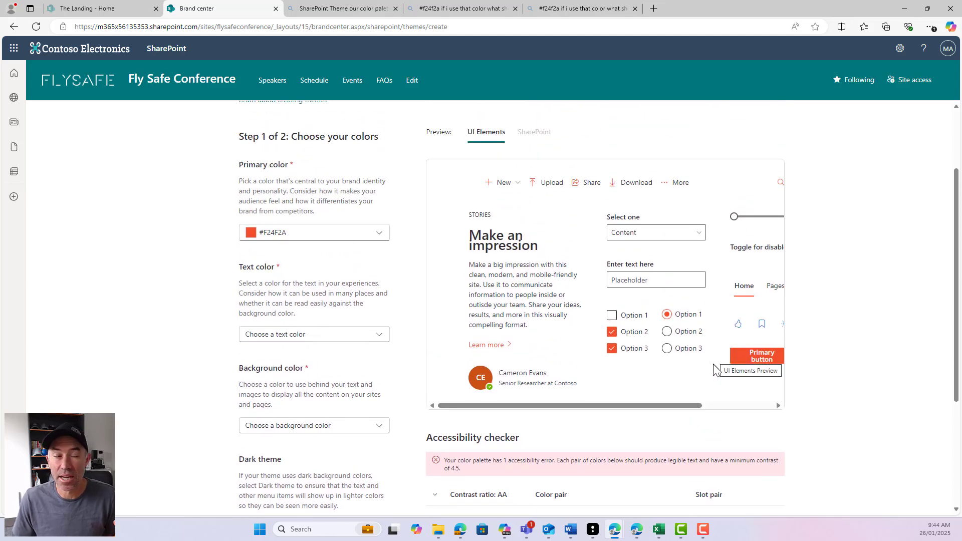
{"action": "scroll", "coordinate": [716, 369], "scroll_direction": "down", "scroll_amount": 1}
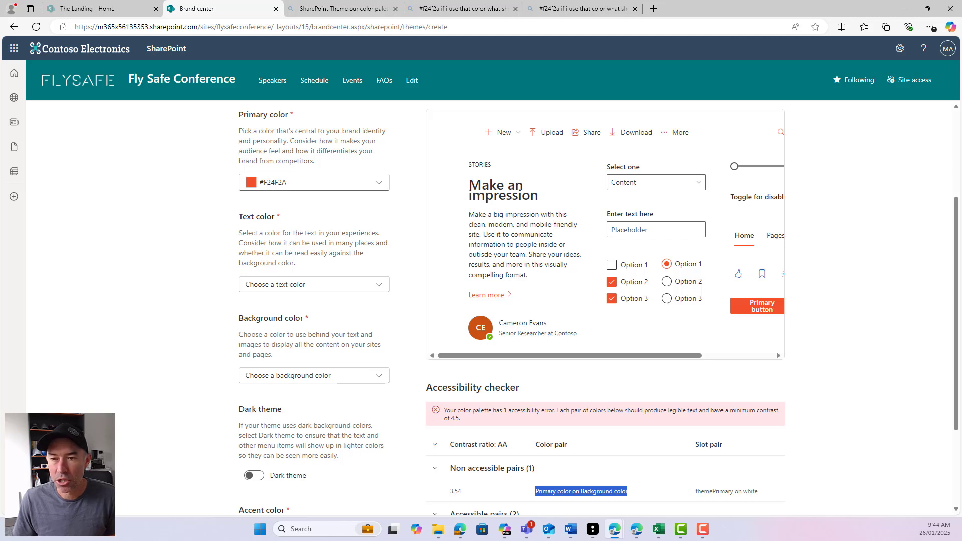
- Change the primary color to a new custom color, hex CA5010, and check the accessibility result
{"action": "key", "text": "alt+Tab"}
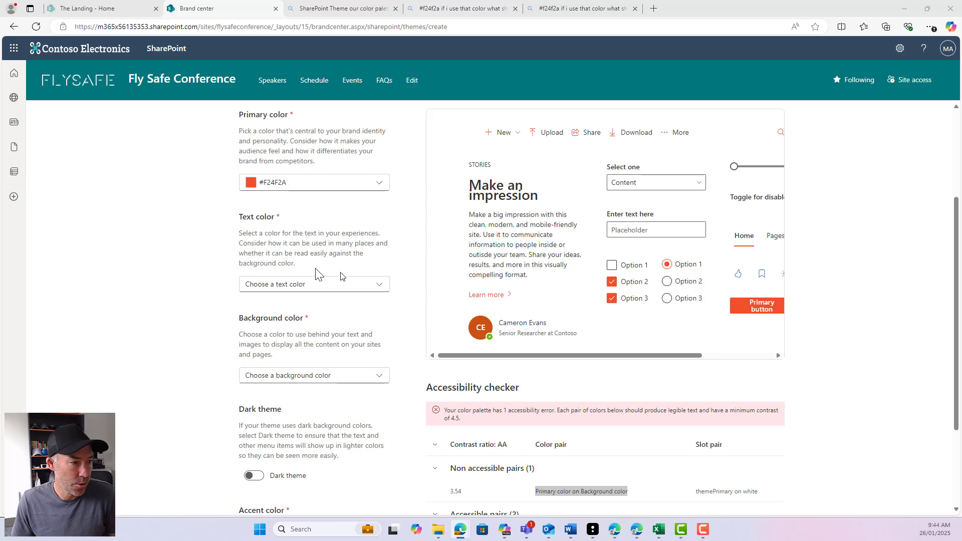
{"action": "left_click", "coordinate": [279, 185]}
{"action": "left_click", "coordinate": [284, 289]}
{"action": "double_click", "coordinate": [408, 359]}
{"action": "type", "text": "CA5010"}
{"action": "left_click", "coordinate": [493, 398]}
{"action": "scroll", "coordinate": [682, 314], "scroll_direction": "down", "scroll_amount": 2}
{"action": "left_click_drag", "start_coordinate": [447, 312], "coordinate": [794, 302]}
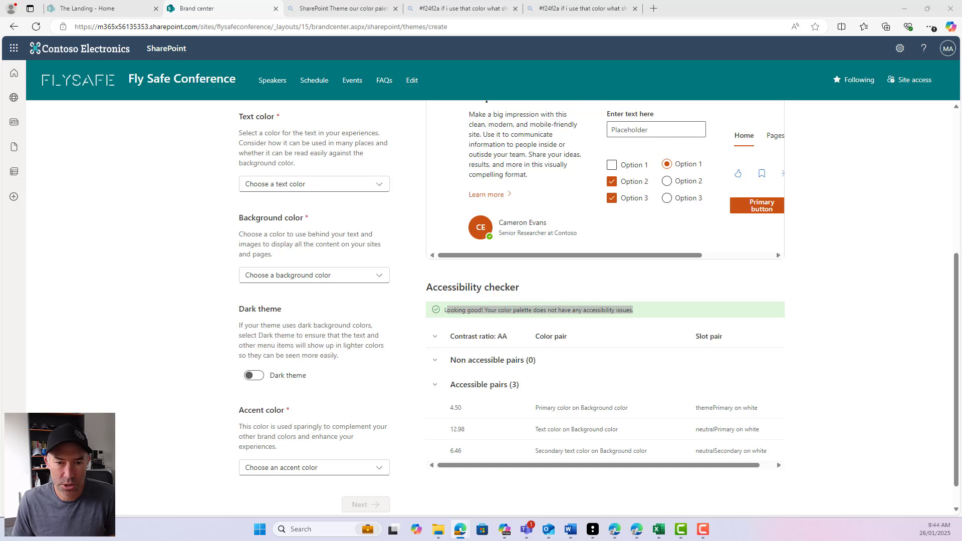
- Set the text color to the custom #F24F2A and the background color to the system default #FFFFFF
{"action": "left_click", "coordinate": [333, 189]}
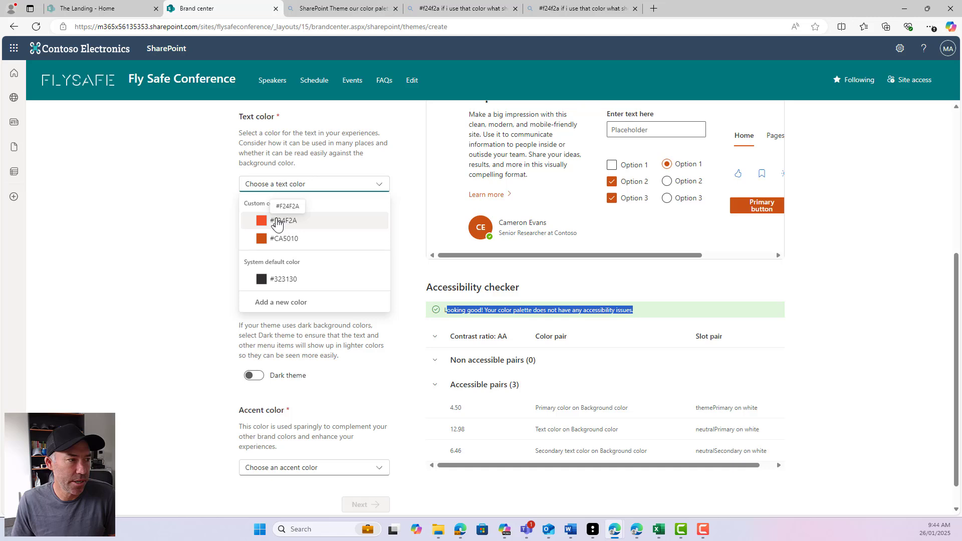
{"action": "left_click", "coordinate": [284, 225]}
{"action": "scroll", "coordinate": [521, 260], "scroll_direction": "down", "scroll_amount": 1}
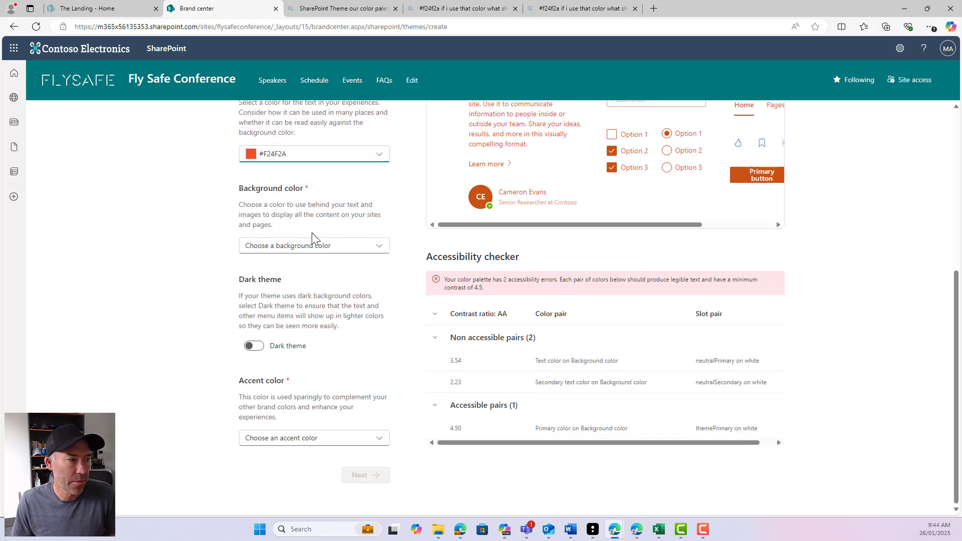
{"action": "left_click", "coordinate": [279, 246]}
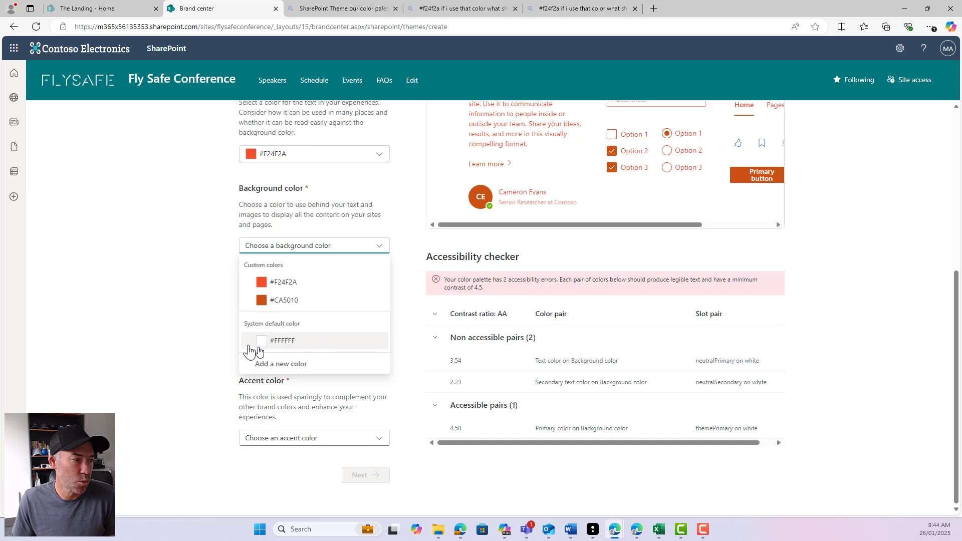
{"action": "left_click", "coordinate": [271, 350]}
{"action": "left_click", "coordinate": [275, 247]}
{"action": "left_click", "coordinate": [167, 289]}
- Read the Dark theme description and turn on the Dark theme option
{"action": "left_click", "coordinate": [256, 346]}
{"action": "left_click", "coordinate": [256, 346]}
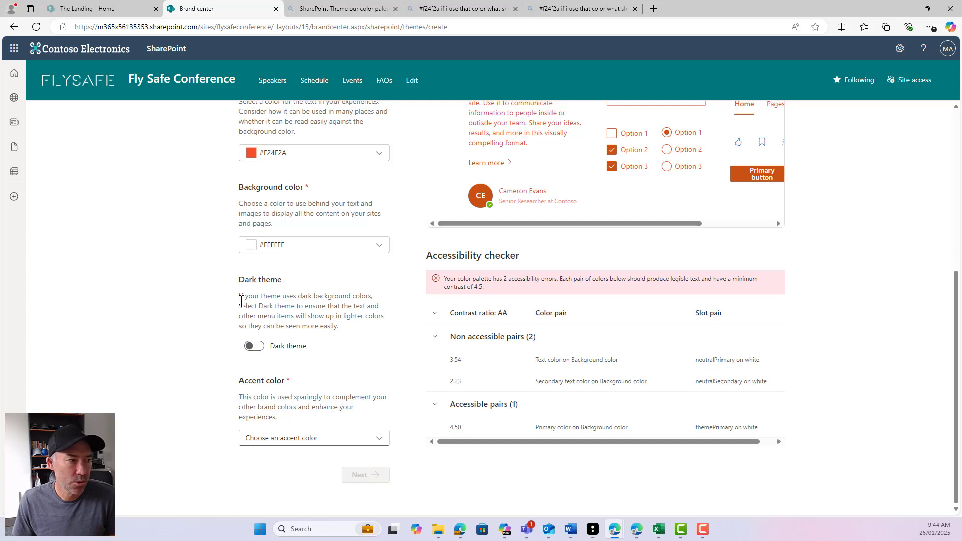
{"action": "left_click_drag", "start_coordinate": [241, 299], "coordinate": [350, 334]}
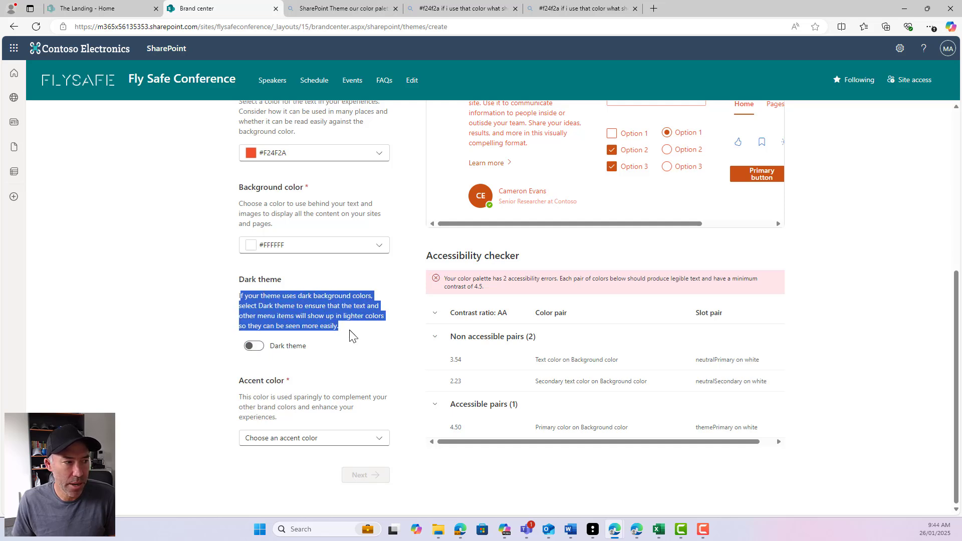
{"action": "left_click", "coordinate": [303, 321]}
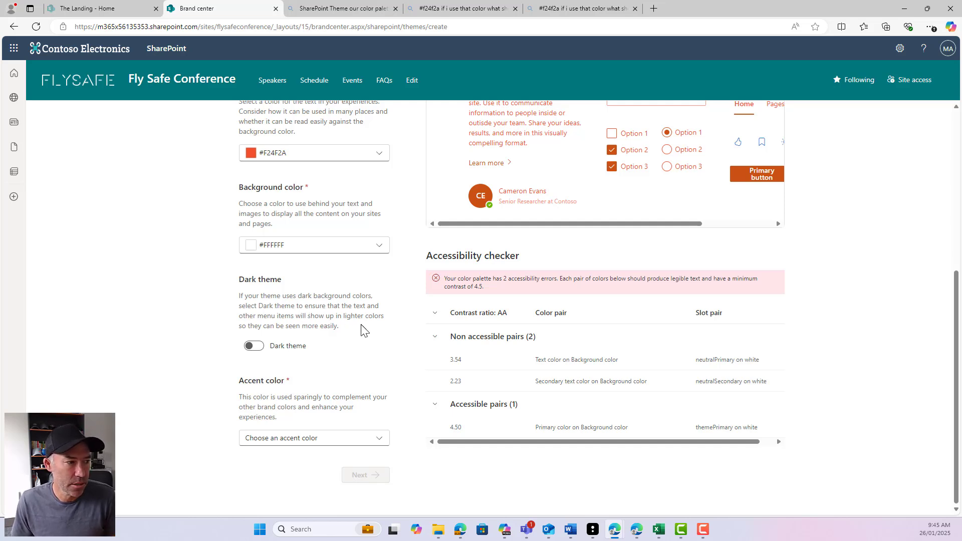
{"action": "left_click", "coordinate": [253, 346]}
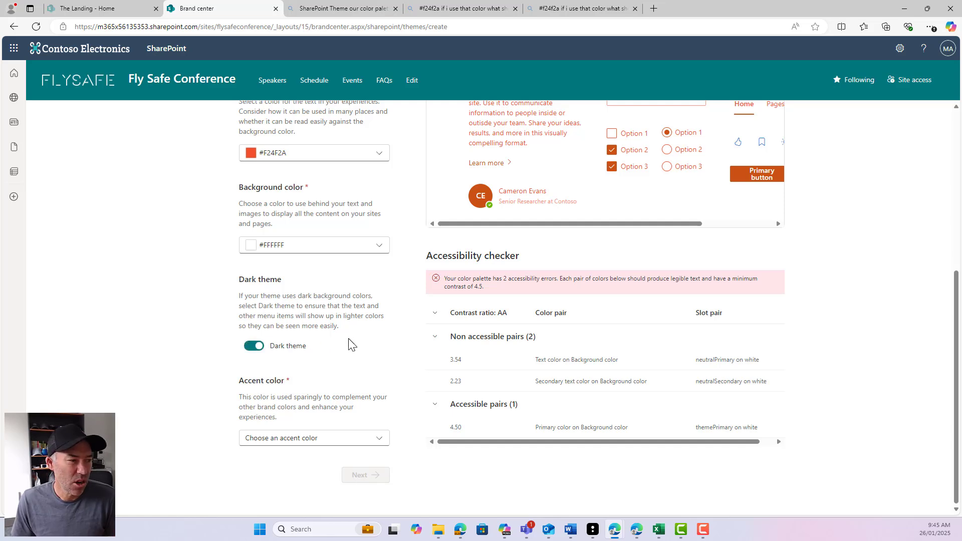
- Add a new custom color with hex 15202B and use it as the accent color
{"action": "left_click", "coordinate": [270, 437]}
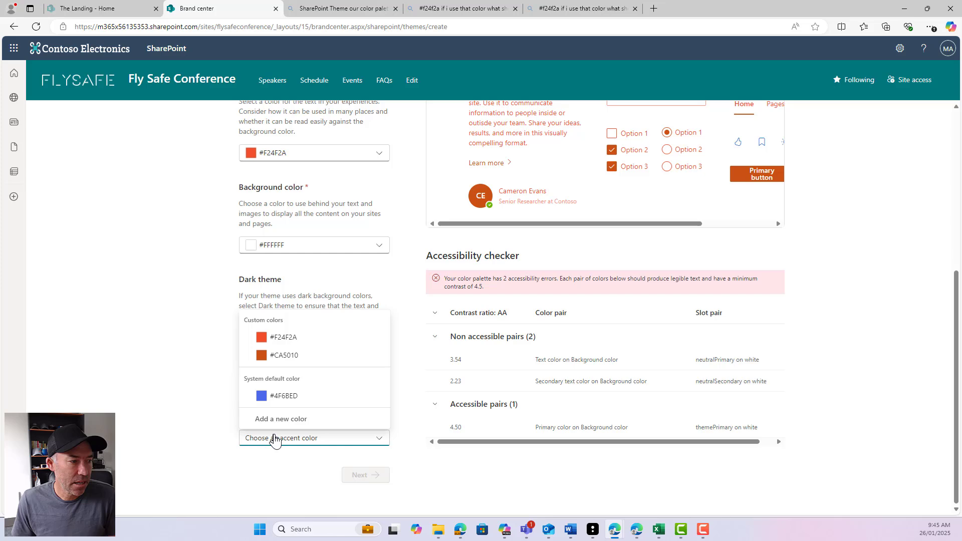
{"action": "left_click", "coordinate": [291, 419]}
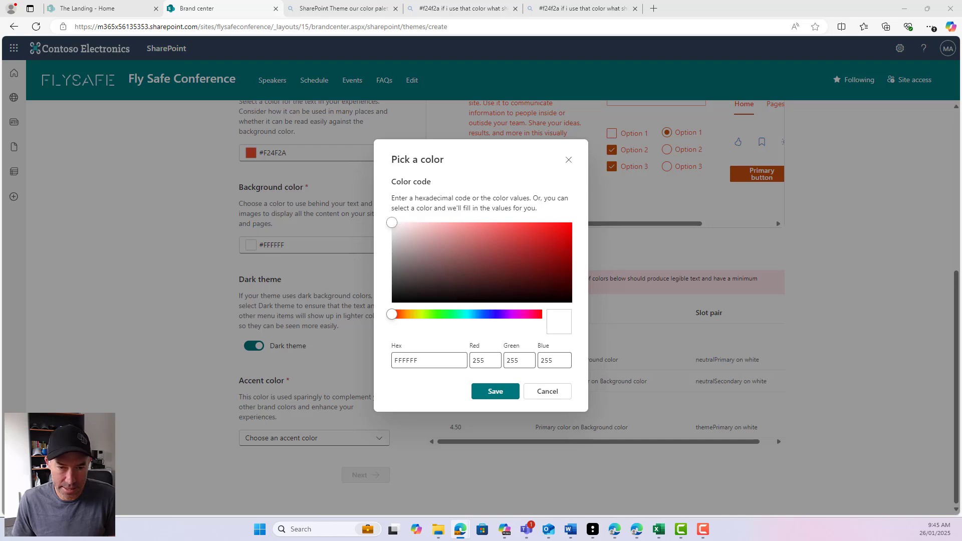
{"action": "double_click", "coordinate": [429, 360]}
{"action": "type", "text": "15202B"}
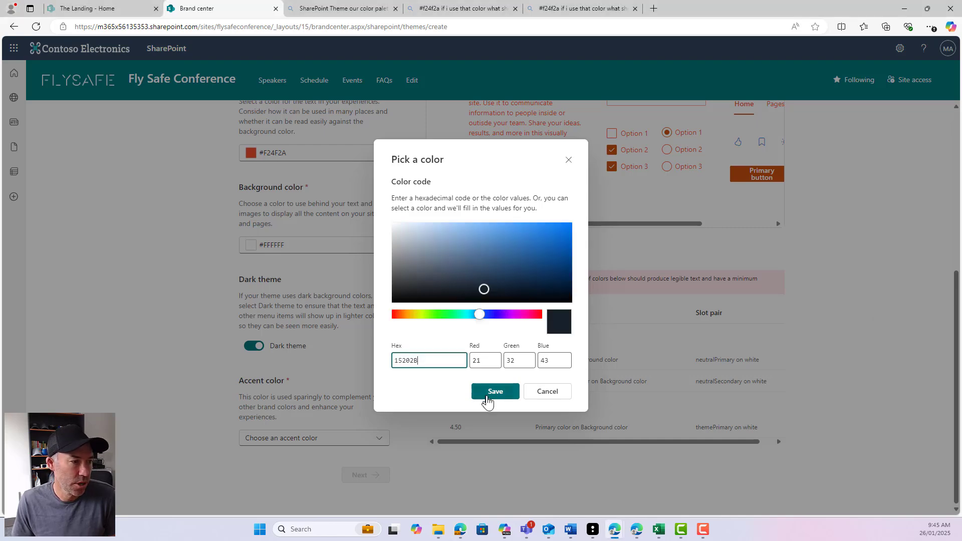
{"action": "left_click", "coordinate": [486, 397]}
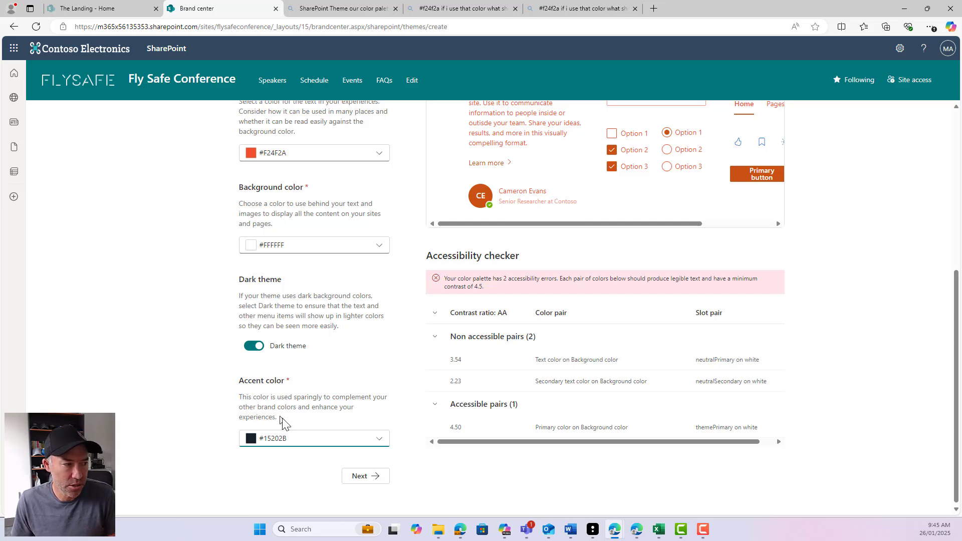
- Set the text color to the custom #15202B and check the UI elements preview and accessibility checker
{"action": "scroll", "coordinate": [495, 368], "scroll_direction": "up", "scroll_amount": 4}
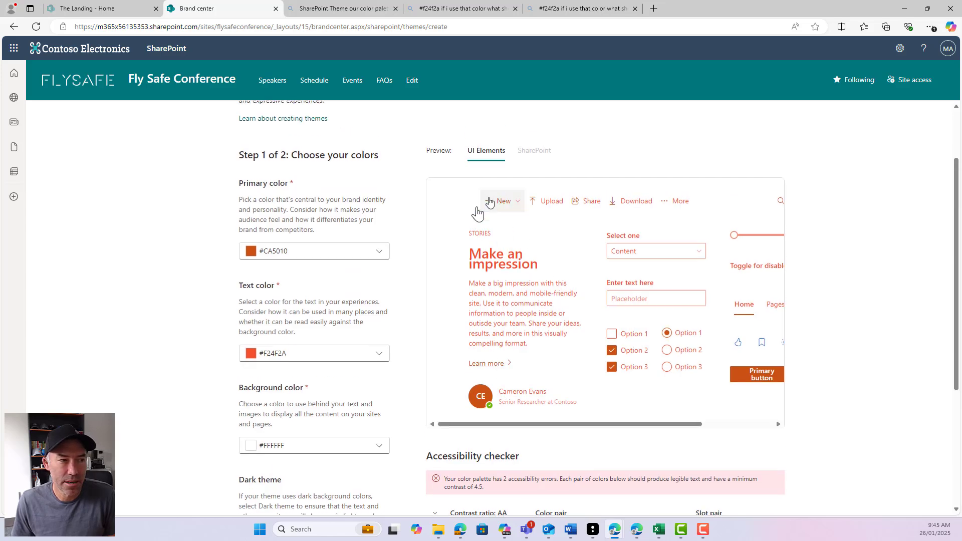
{"action": "left_click", "coordinate": [308, 355]}
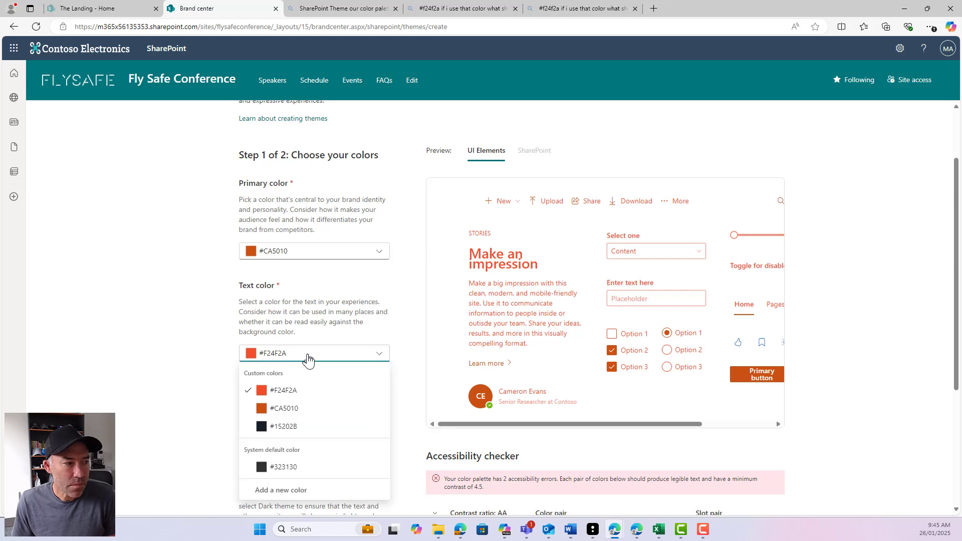
{"action": "left_click", "coordinate": [283, 426]}
{"action": "scroll", "coordinate": [737, 380], "scroll_direction": "down", "scroll_amount": 3}
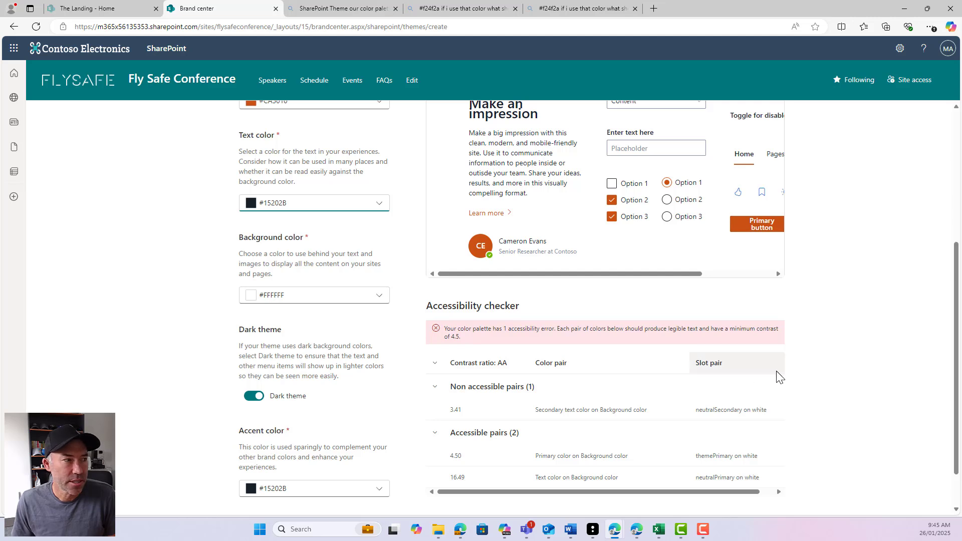
{"action": "scroll", "coordinate": [776, 373], "scroll_direction": "up", "scroll_amount": 2}
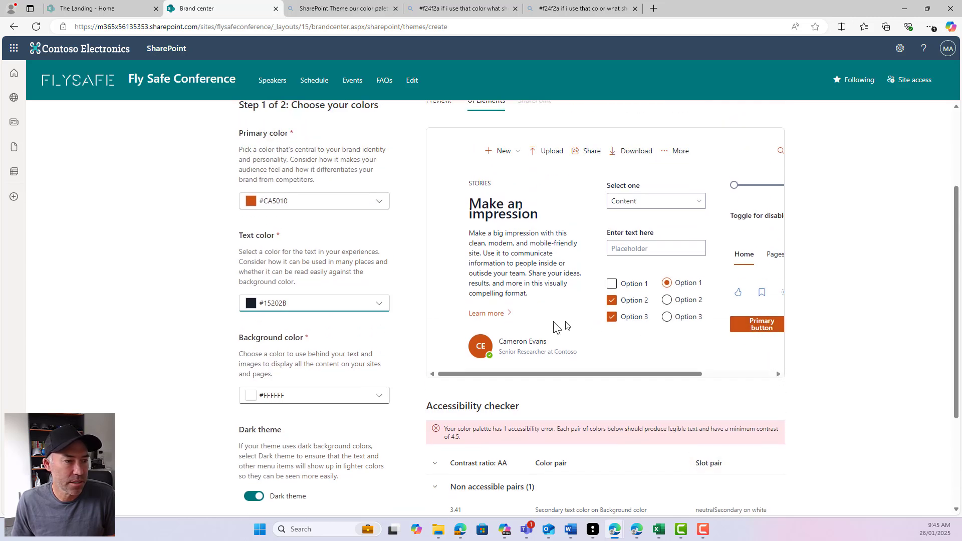
{"action": "scroll", "coordinate": [596, 214], "scroll_direction": "down", "scroll_amount": 2}
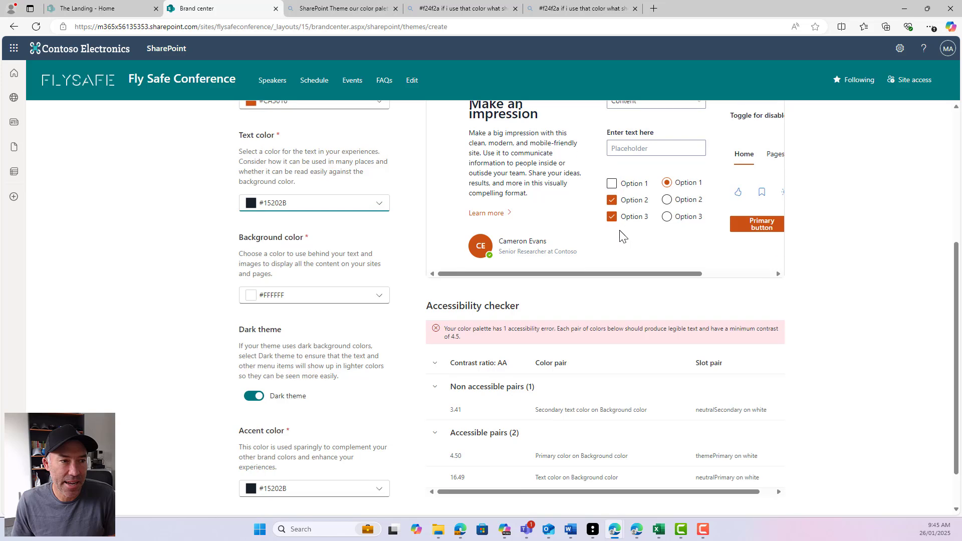
{"action": "scroll", "coordinate": [622, 231], "scroll_direction": "up", "scroll_amount": 3}
{"action": "left_click_drag", "start_coordinate": [584, 424], "coordinate": [696, 423]}
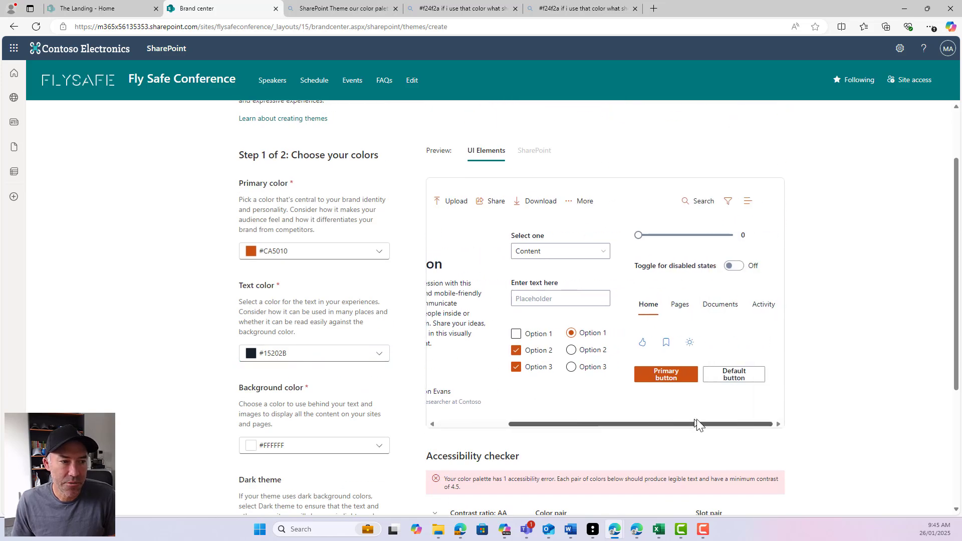
{"action": "scroll", "coordinate": [530, 410], "scroll_direction": "left", "scroll_amount": 5}
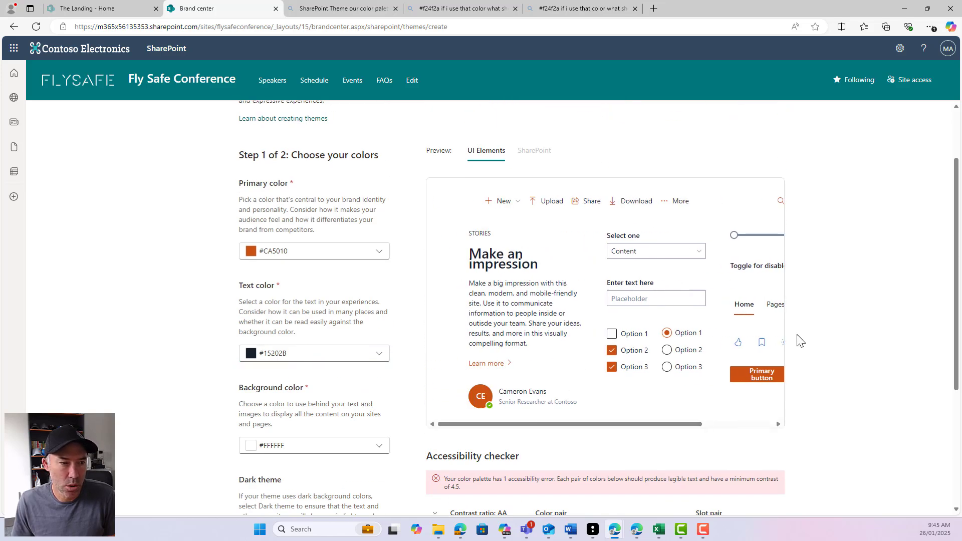
{"action": "scroll", "coordinate": [798, 337], "scroll_direction": "down", "scroll_amount": 4}
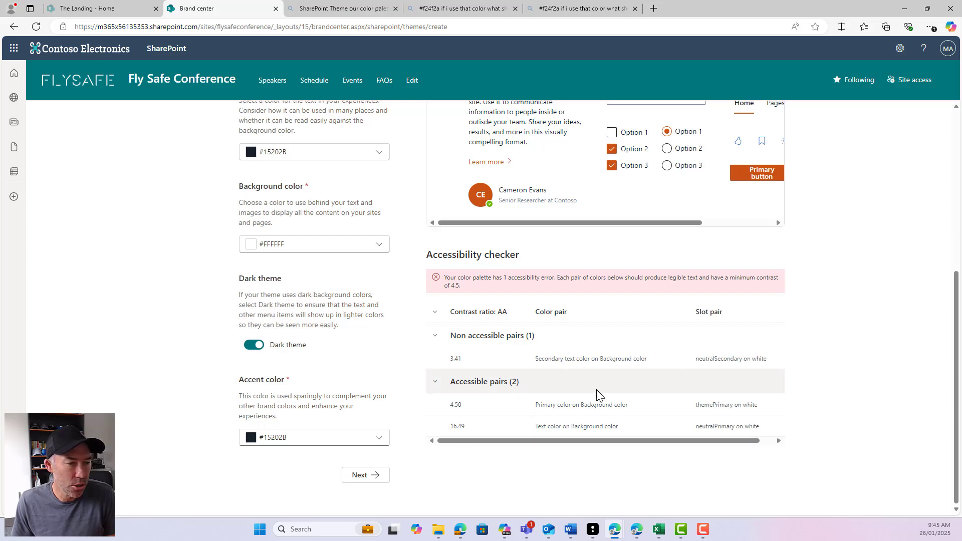
- Proceed to the naming stage and name the theme "Copilot Studio"
{"action": "left_click", "coordinate": [380, 478]}
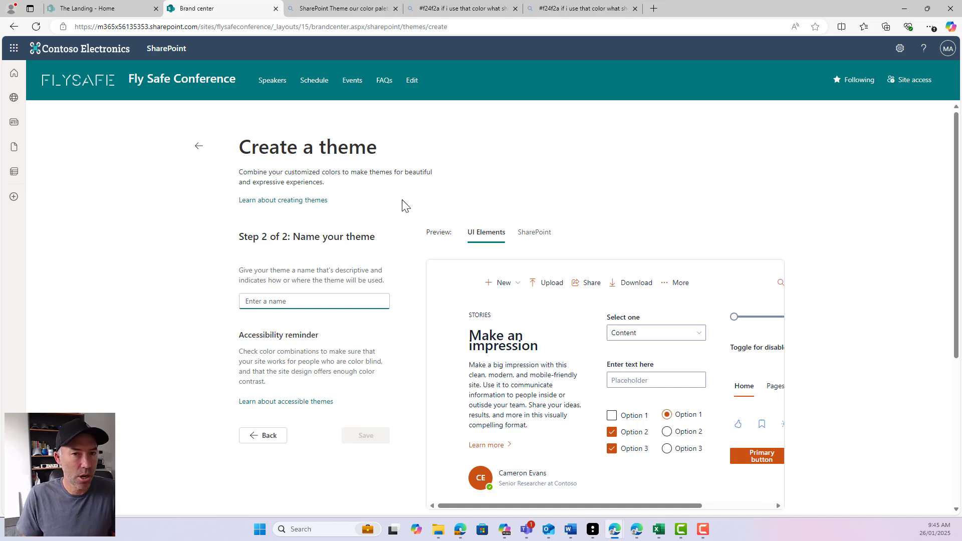
{"action": "type", "text": "Daniel"}
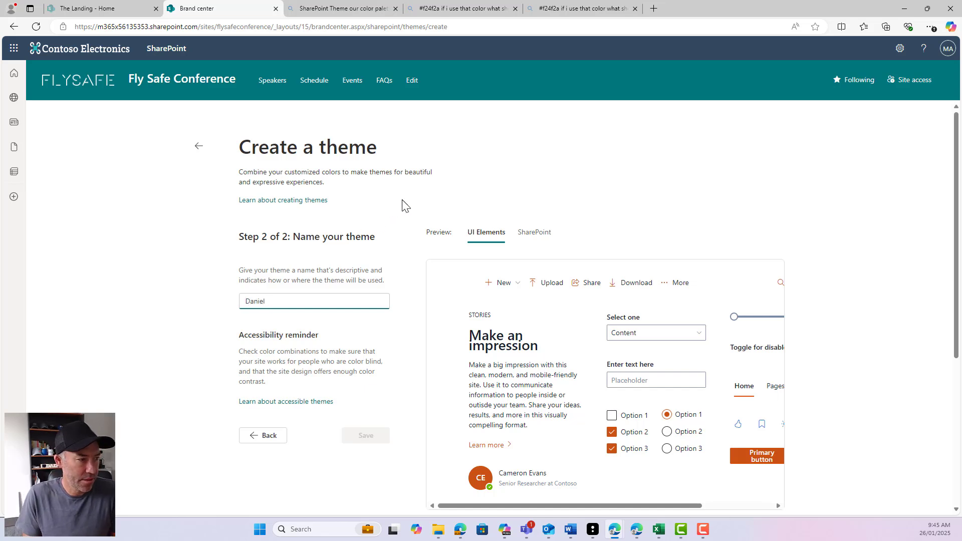
{"action": "key", "text": "BackSpace"}
{"action": "key", "text": "BackSpace"}
{"action": "key", "text": "BackSpace"}
{"action": "type", "text": "Co"}
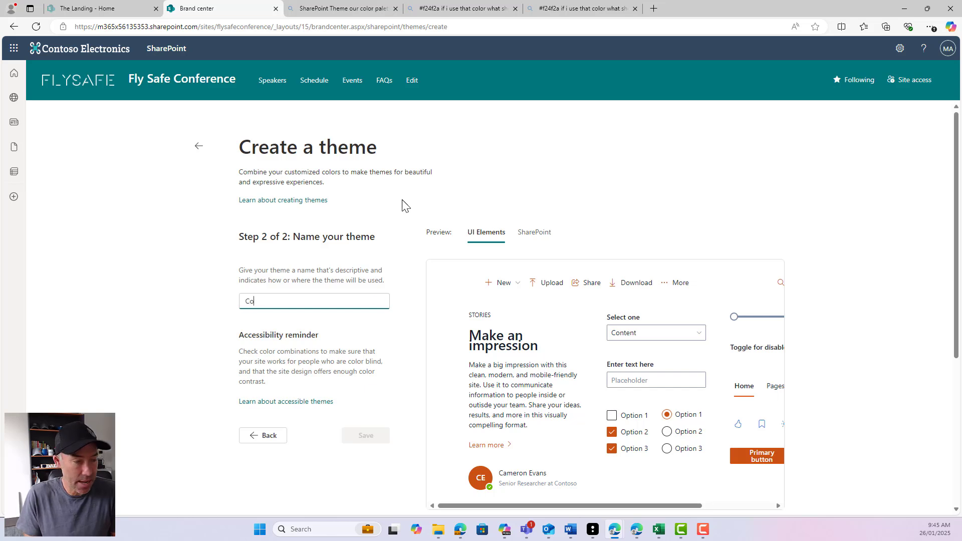
{"action": "type", "text": "pilot Studio"}
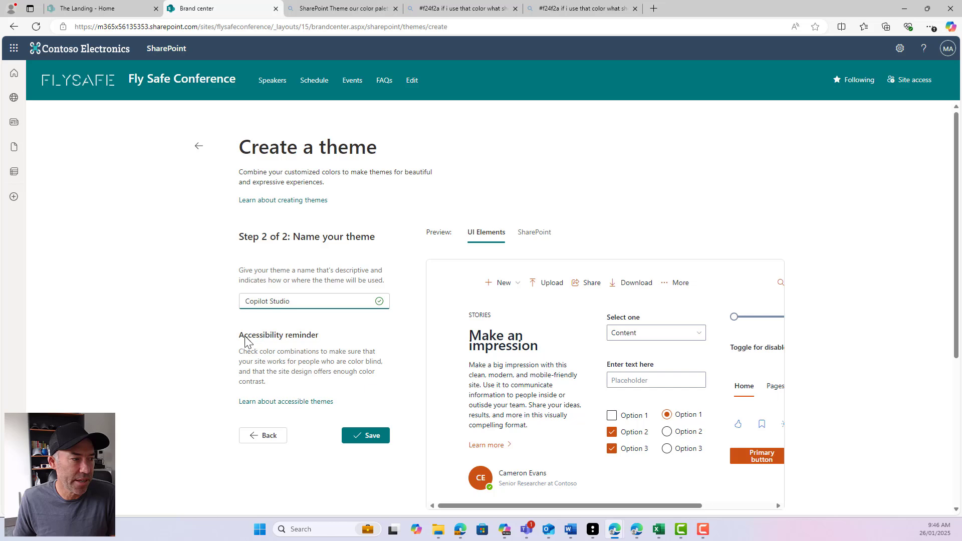
- Read the accessibility reminder and return to the color selection stage
{"action": "left_click_drag", "start_coordinate": [240, 335], "coordinate": [316, 344]}
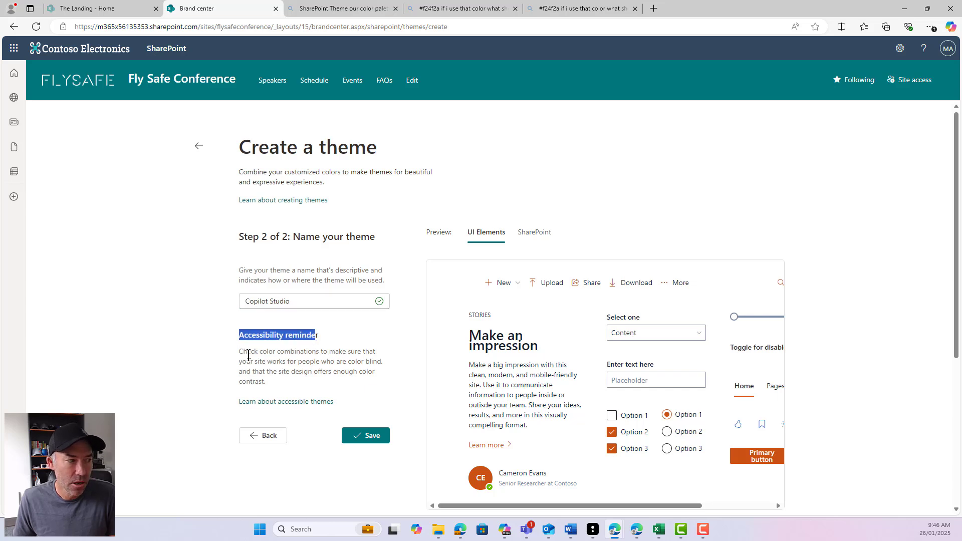
{"action": "left_click_drag", "start_coordinate": [244, 354], "coordinate": [306, 371]}
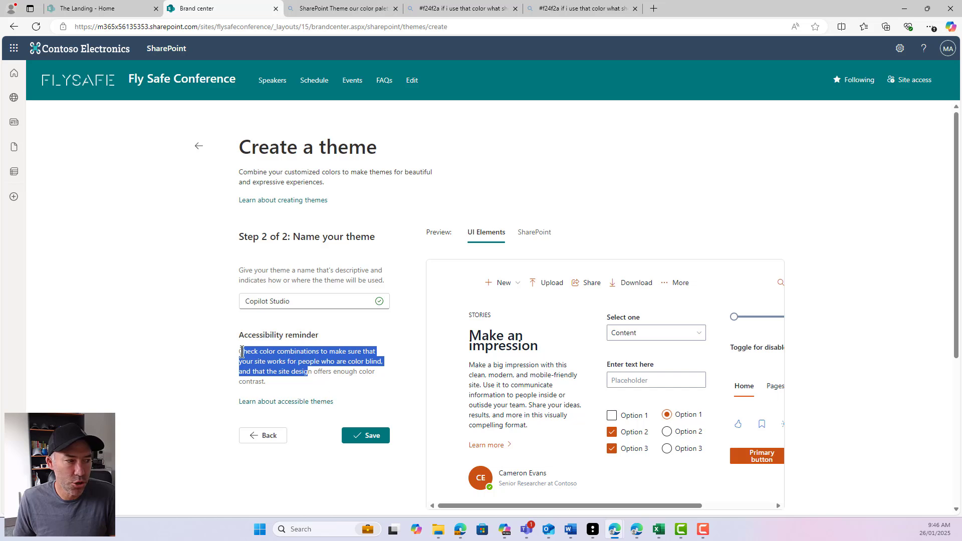
{"action": "left_click", "coordinate": [271, 436]}
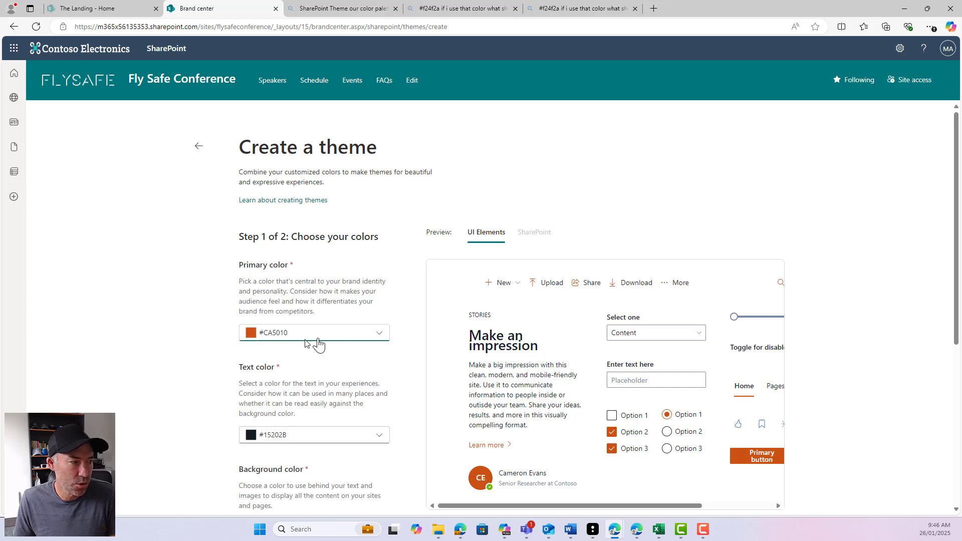
{"action": "key", "text": "alt+Tab"}
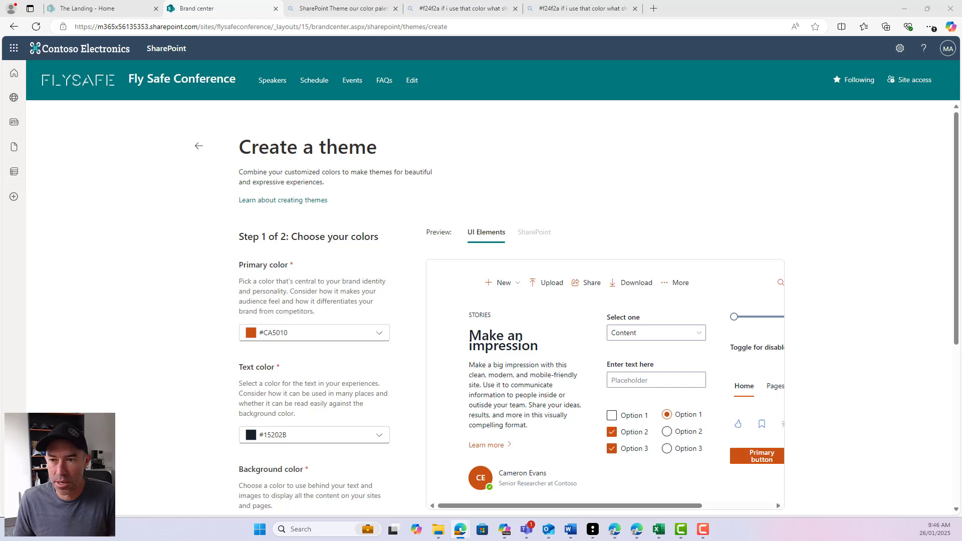
- Try the custom #F24F2A as the primary color and switch back to #CA5010
{"action": "left_click", "coordinate": [357, 331]}
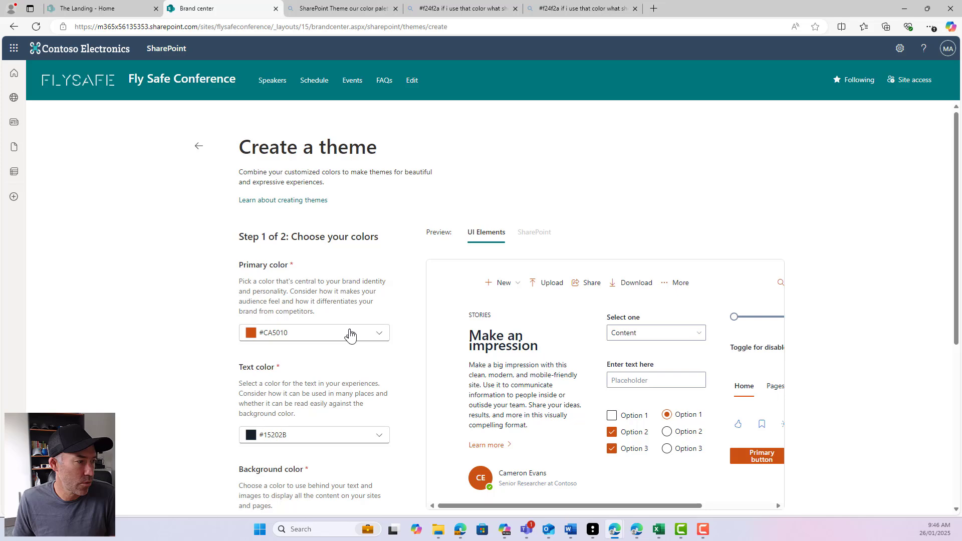
{"action": "left_click", "coordinate": [349, 334]}
{"action": "left_click", "coordinate": [300, 371]}
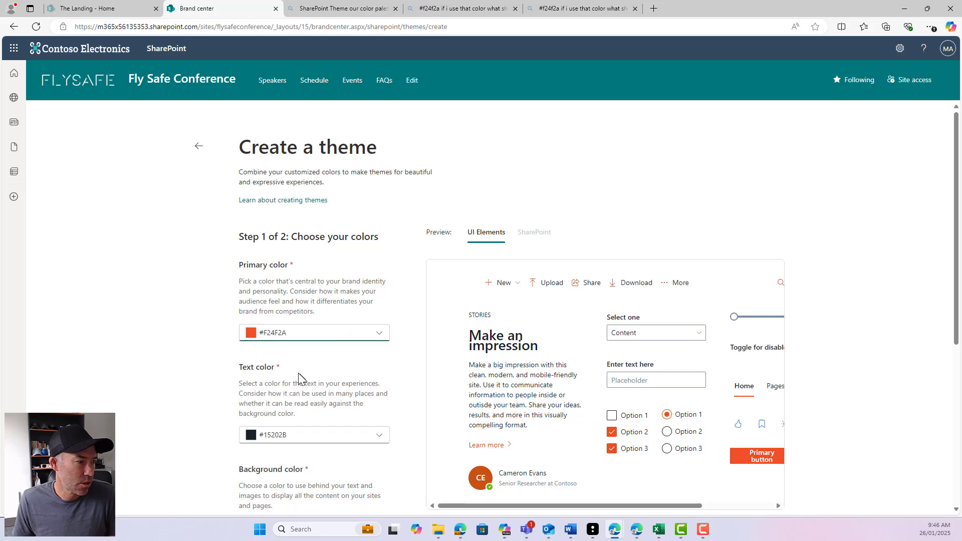
{"action": "left_click", "coordinate": [284, 336]}
{"action": "left_click", "coordinate": [313, 369]}
- Switch the background color to the custom #15202B and back to the system default #FFFFFF
{"action": "scroll", "coordinate": [329, 354], "scroll_direction": "down", "scroll_amount": 3}
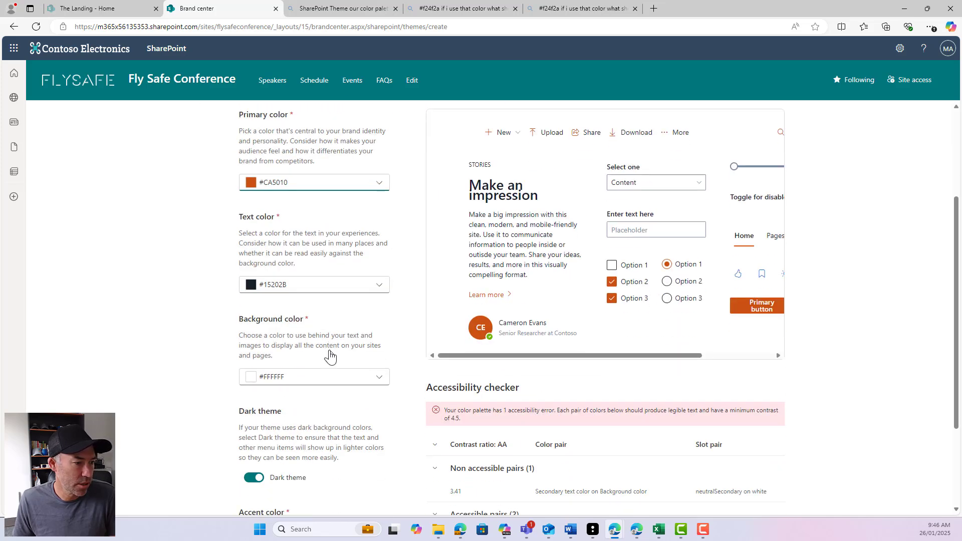
{"action": "left_click", "coordinate": [362, 382]}
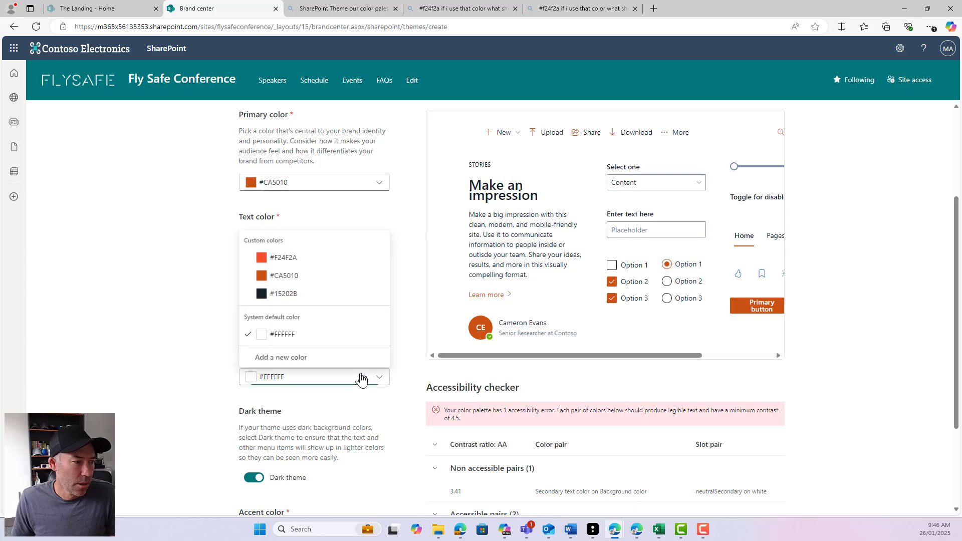
{"action": "left_click", "coordinate": [303, 294]}
{"action": "left_click", "coordinate": [296, 379]}
{"action": "left_click", "coordinate": [292, 334]}
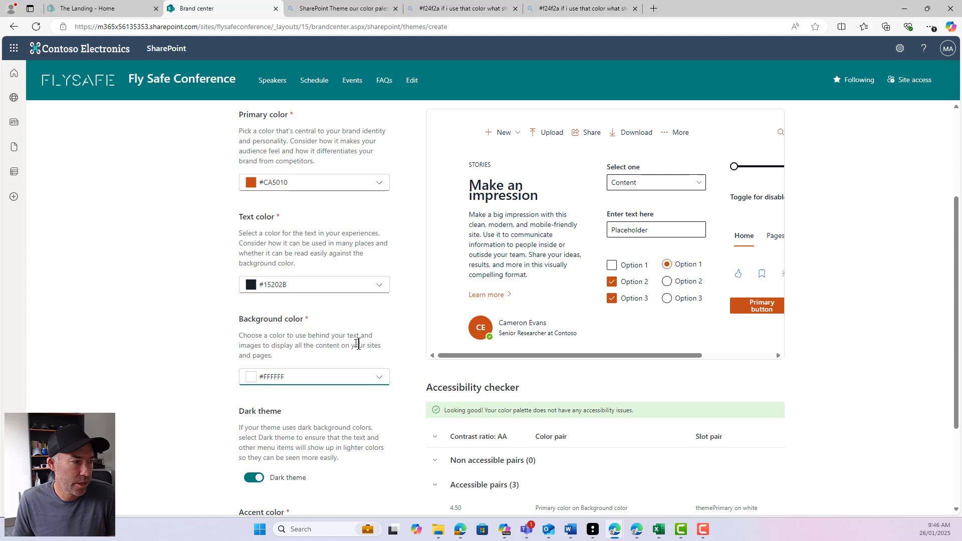
- Review the preview and the accessibility checker's color pairs, and save the Copilot Studio theme
{"action": "scroll", "coordinate": [406, 350], "scroll_direction": "up", "scroll_amount": 2}
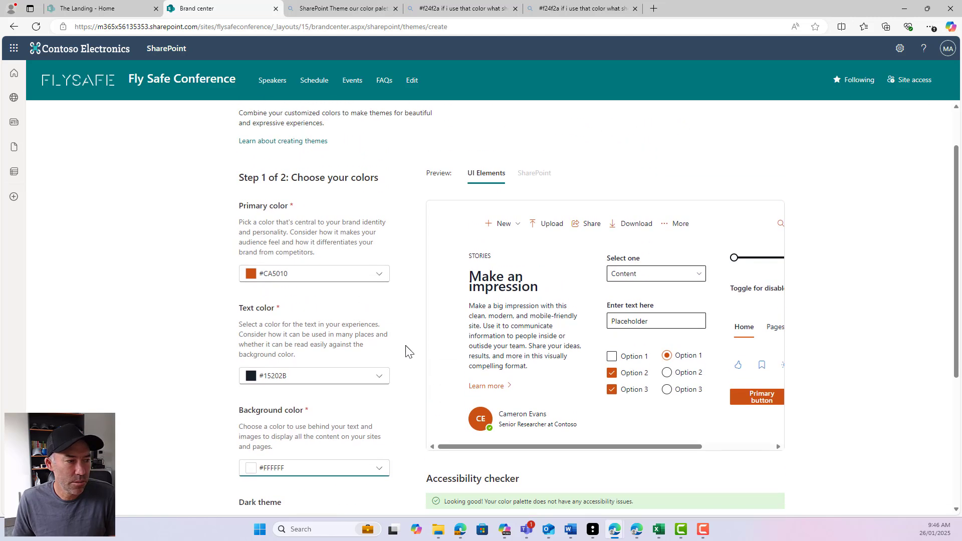
{"action": "scroll", "coordinate": [405, 350], "scroll_direction": "down", "scroll_amount": 2}
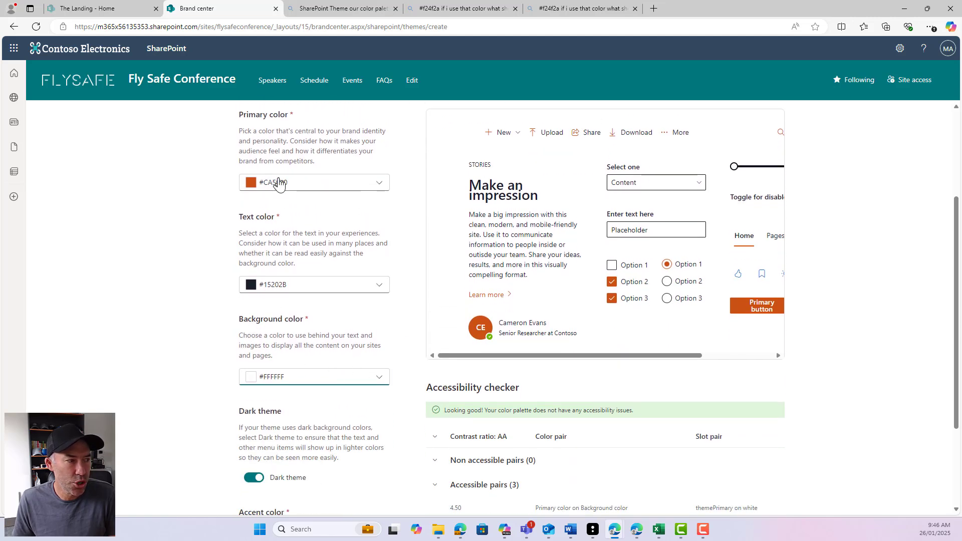
{"action": "left_click_drag", "start_coordinate": [235, 318], "coordinate": [322, 319]}
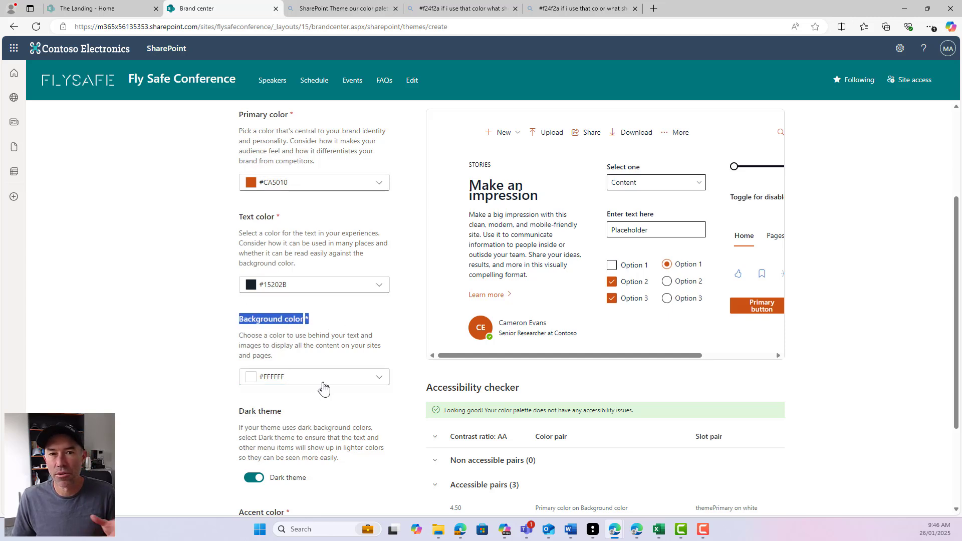
{"action": "scroll", "coordinate": [580, 415], "scroll_direction": "up", "scroll_amount": 1}
{"action": "scroll", "coordinate": [632, 402], "scroll_direction": "down", "scroll_amount": 1}
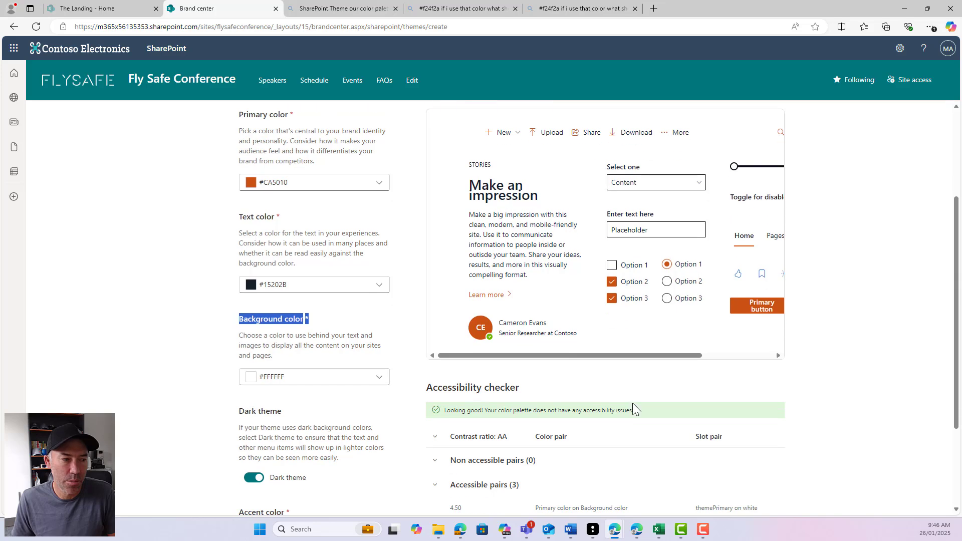
{"action": "scroll", "coordinate": [642, 418], "scroll_direction": "down", "scroll_amount": 3}
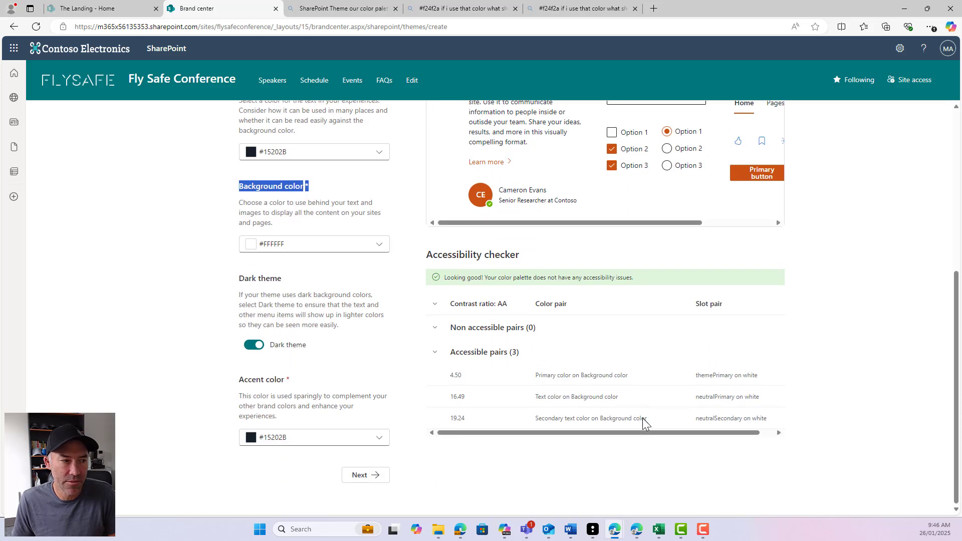
{"action": "left_click", "coordinate": [377, 475]}
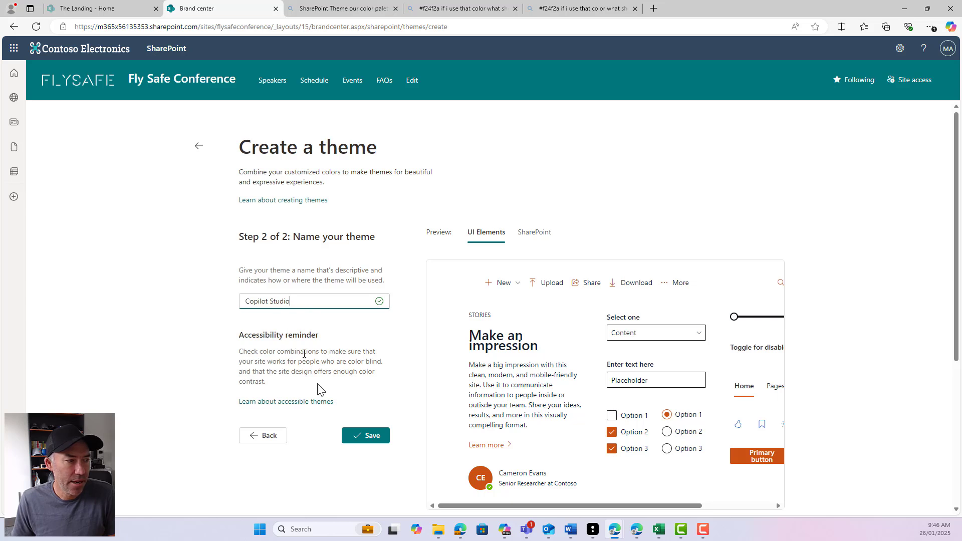
{"action": "left_click", "coordinate": [367, 436]}
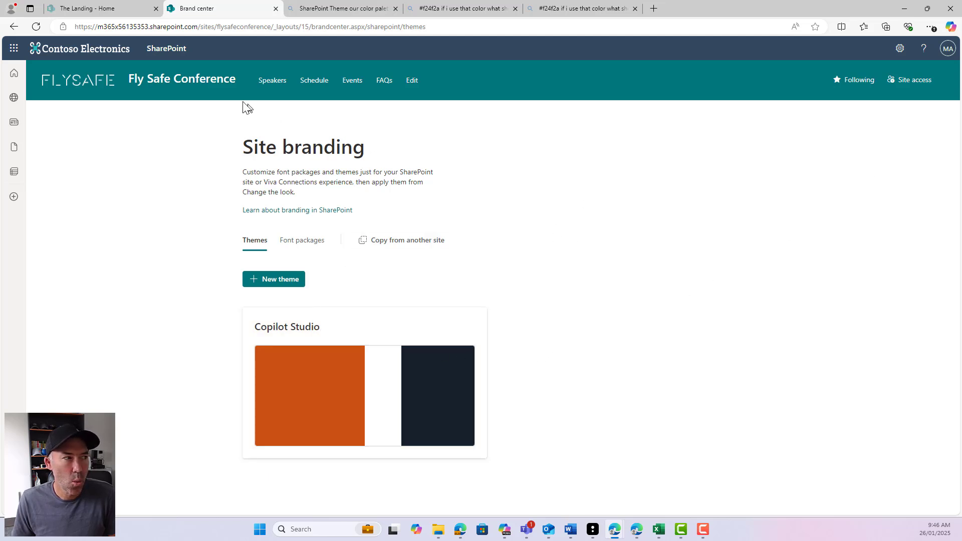
- Go to the Fly Safe Conference home page and open its Change the look settings
{"action": "left_click", "coordinate": [222, 89]}
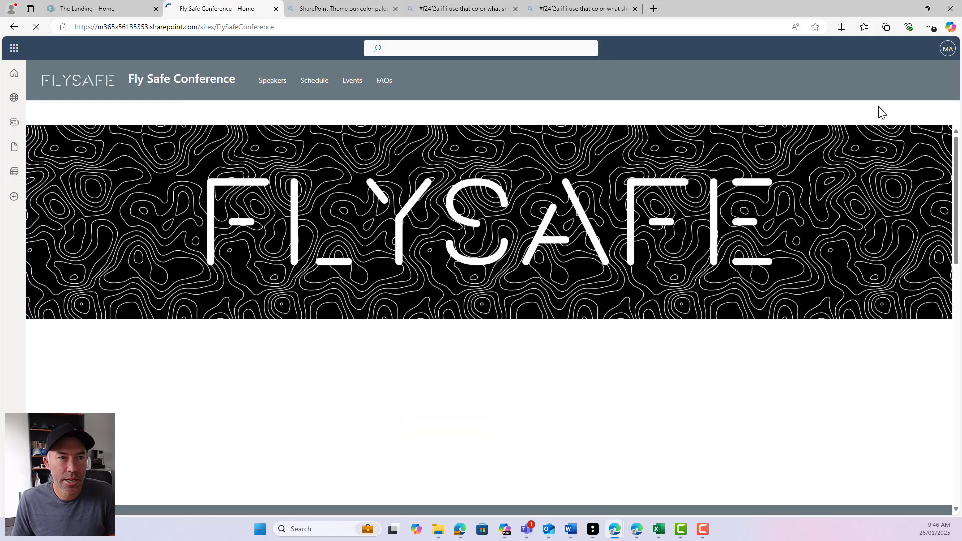
{"action": "left_click", "coordinate": [899, 49]}
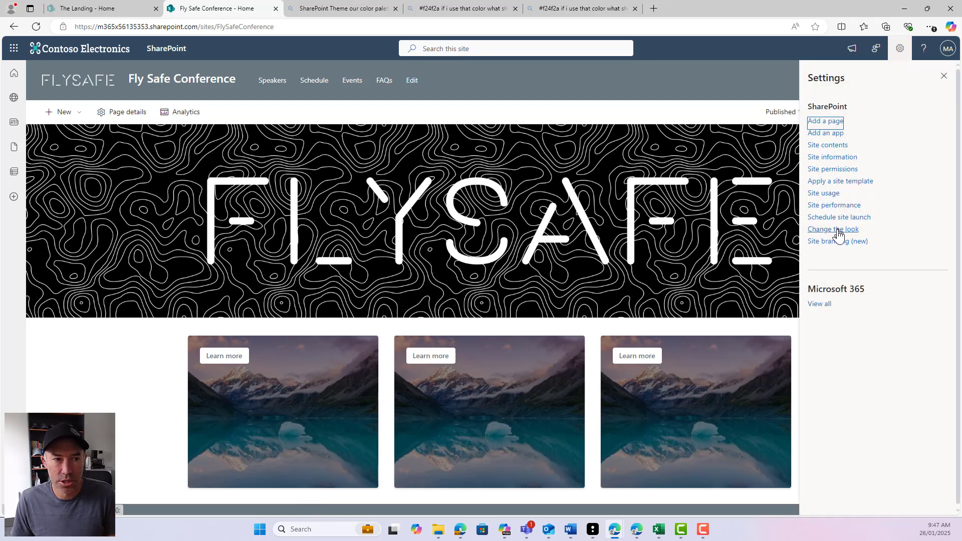
{"action": "left_click", "coordinate": [841, 229]}
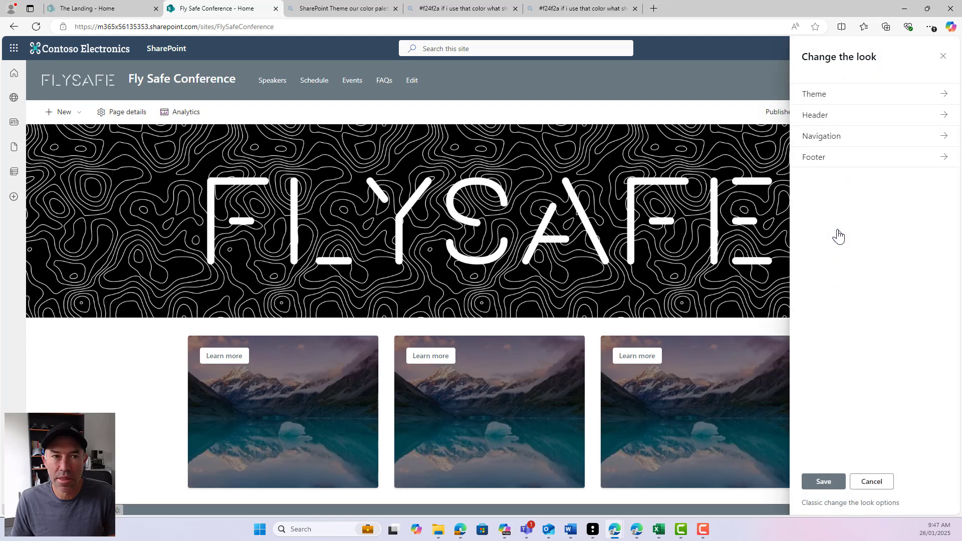
- Apply the site's Copilot Studio theme to the Fly Safe Conference site and save the change
{"action": "left_click", "coordinate": [823, 96]}
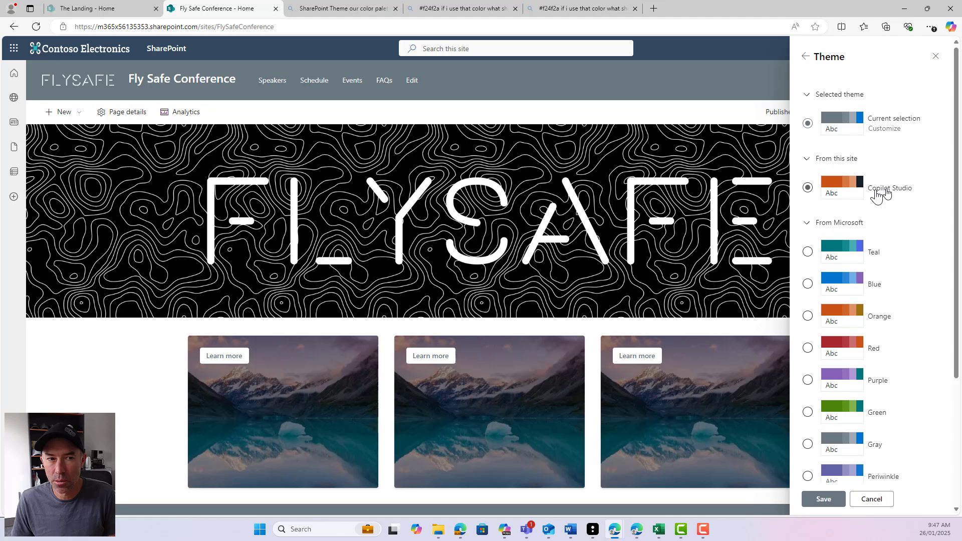
{"action": "left_click", "coordinate": [808, 189]}
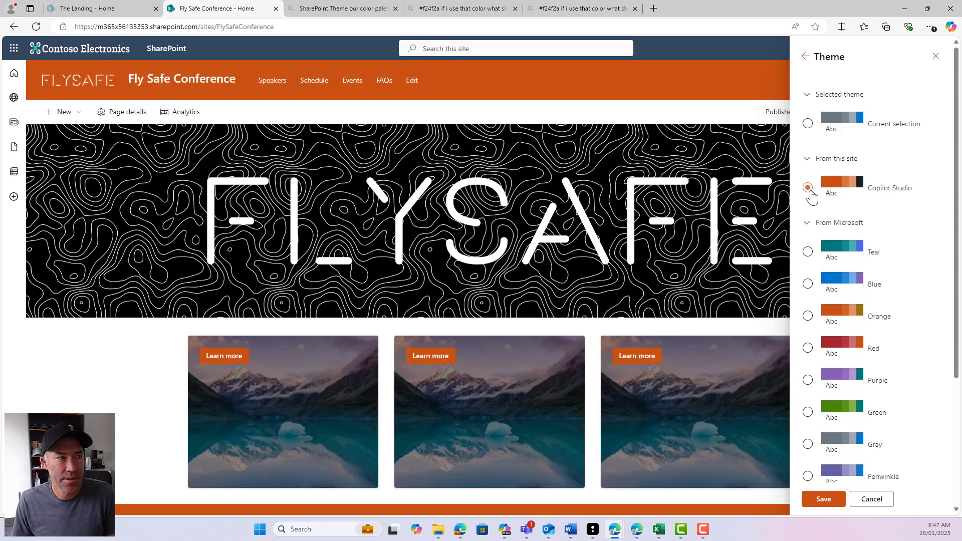
{"action": "scroll", "coordinate": [713, 177], "scroll_direction": "down", "scroll_amount": 10}
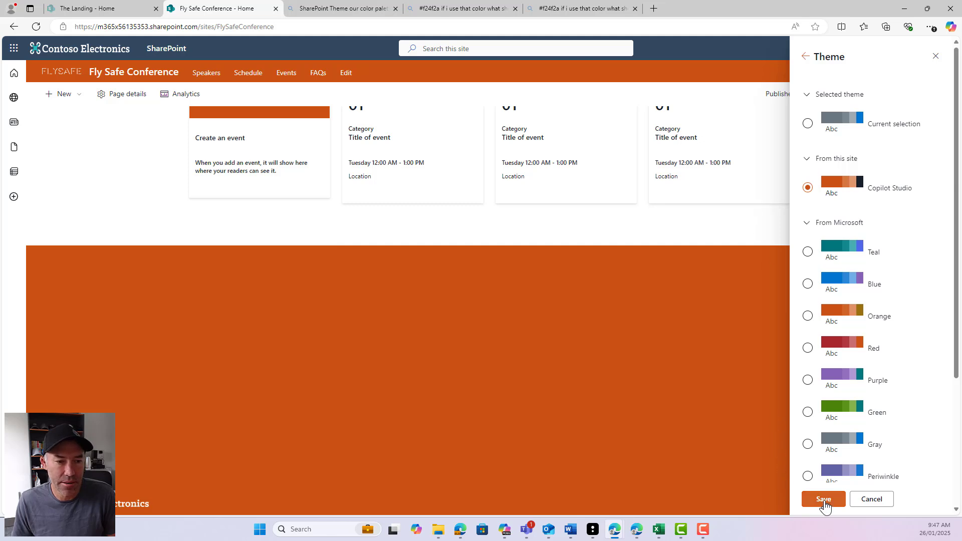
{"action": "left_click", "coordinate": [823, 499]}
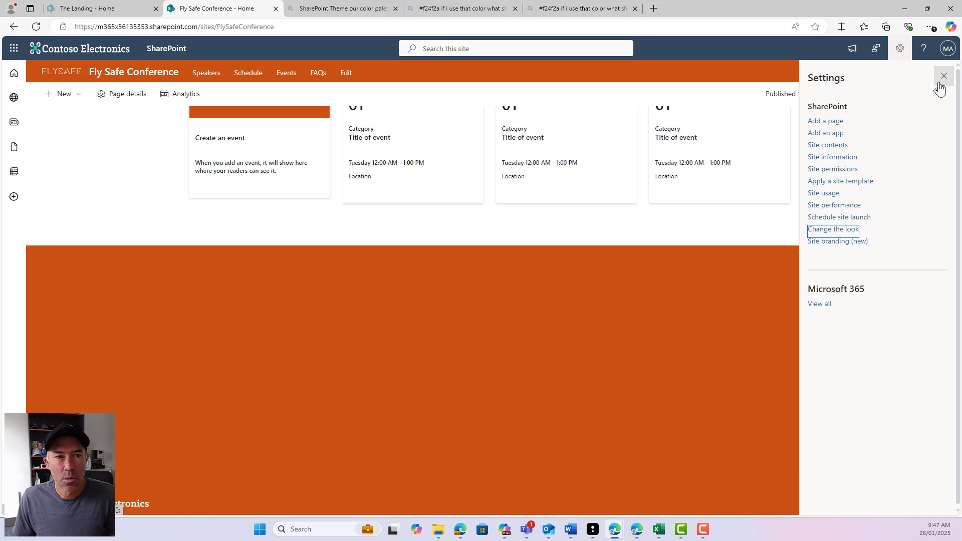
- Open the Fly Safe Conference site's branding page and view its font packages
{"action": "left_click", "coordinate": [846, 245]}
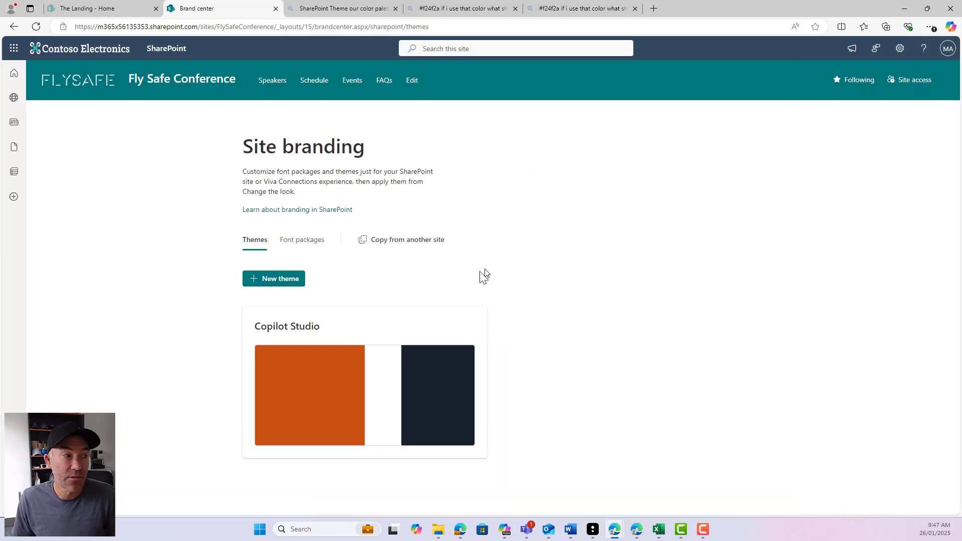
{"action": "left_click", "coordinate": [299, 240]}
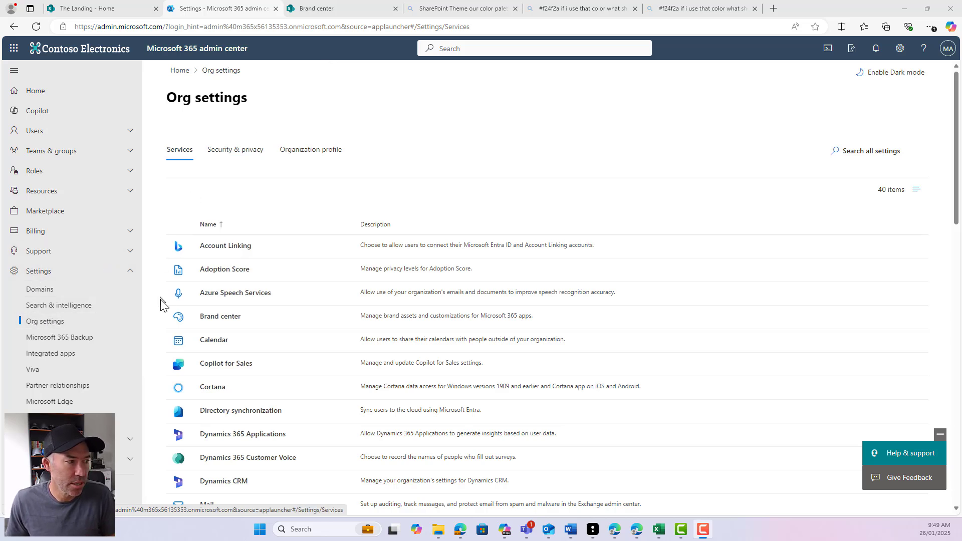
- Open the Brand center org settings, agree to activate the public CDN, and create the brand center site named Brand Guide
{"action": "left_click", "coordinate": [220, 321]}
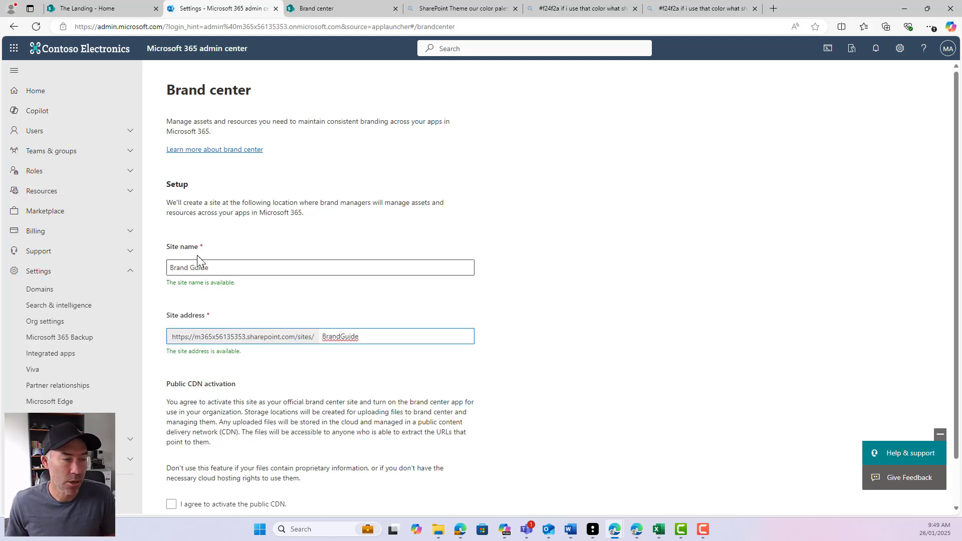
{"action": "triple_click", "coordinate": [218, 267]}
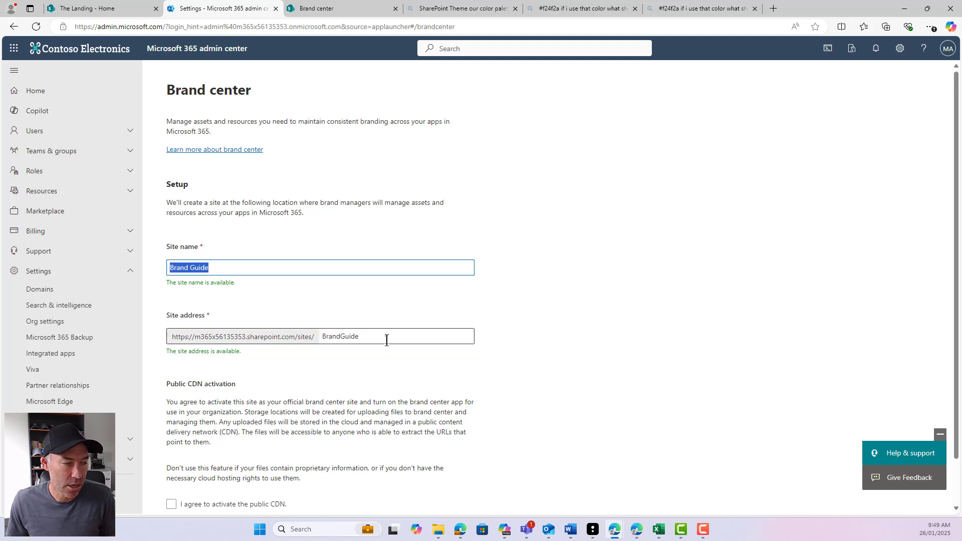
{"action": "scroll", "coordinate": [393, 337], "scroll_direction": "down", "scroll_amount": 2}
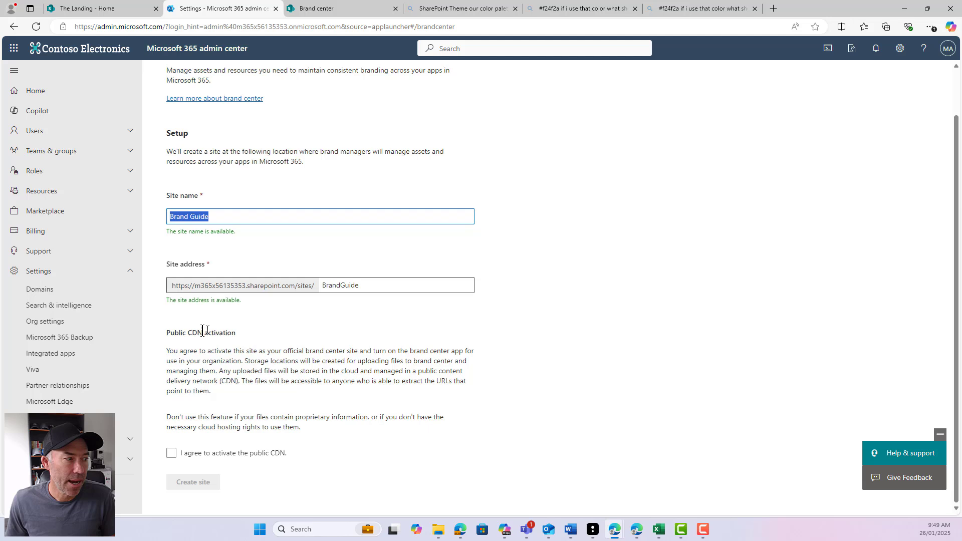
{"action": "left_click_drag", "start_coordinate": [168, 333], "coordinate": [241, 338]}
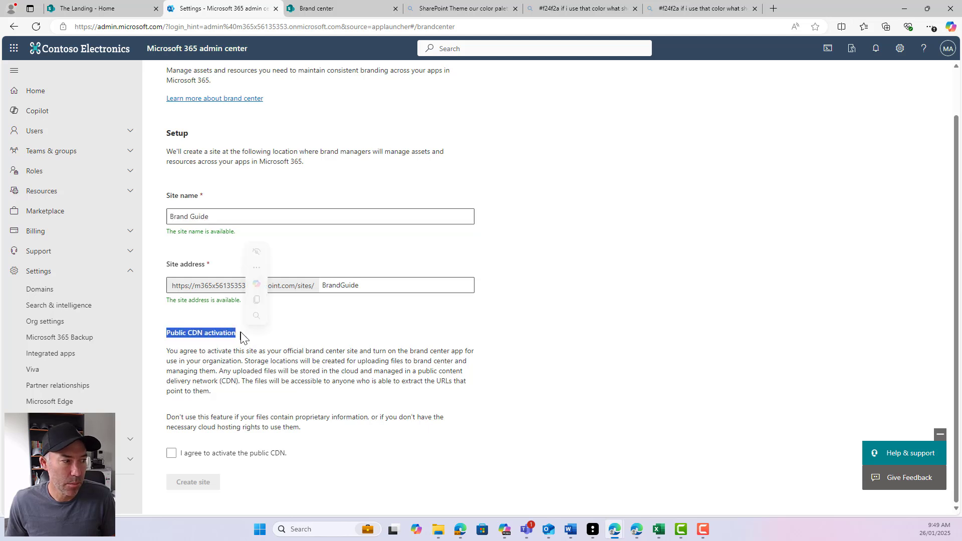
{"action": "left_click", "coordinate": [171, 453]}
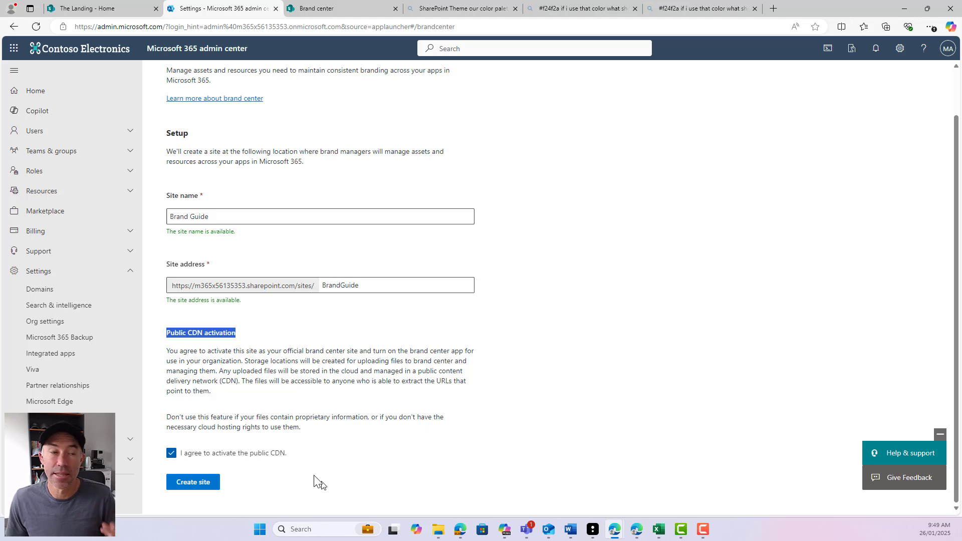
{"action": "left_click", "coordinate": [193, 482]}
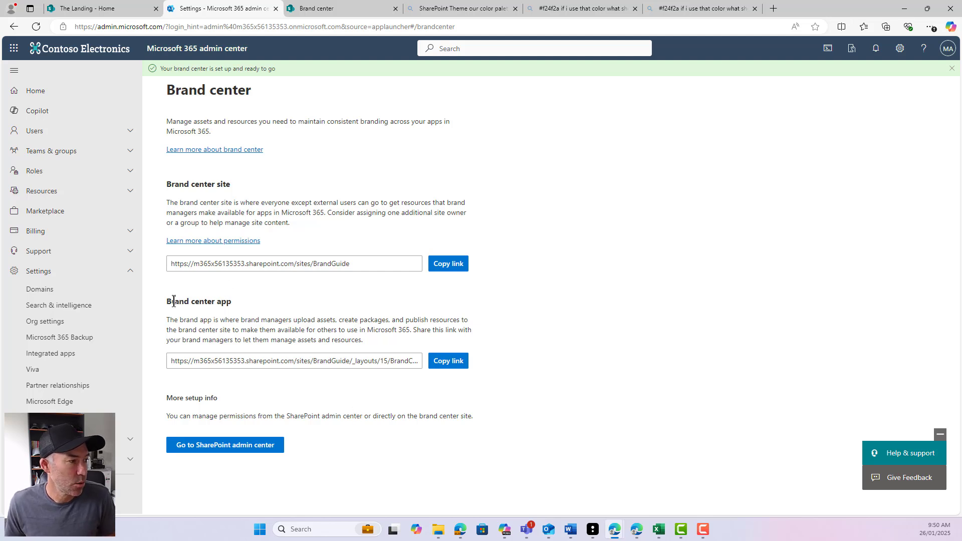
- Review the brand center app and site sections and copy the brand center site link
{"action": "left_click_drag", "start_coordinate": [175, 301], "coordinate": [252, 305]}
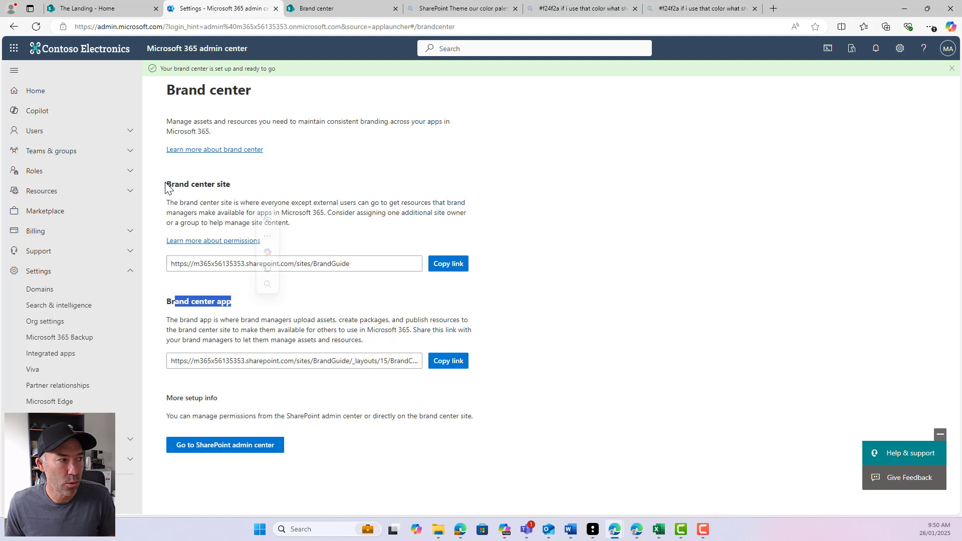
{"action": "left_click_drag", "start_coordinate": [166, 184], "coordinate": [238, 190]}
{"action": "left_click", "coordinate": [448, 267]}
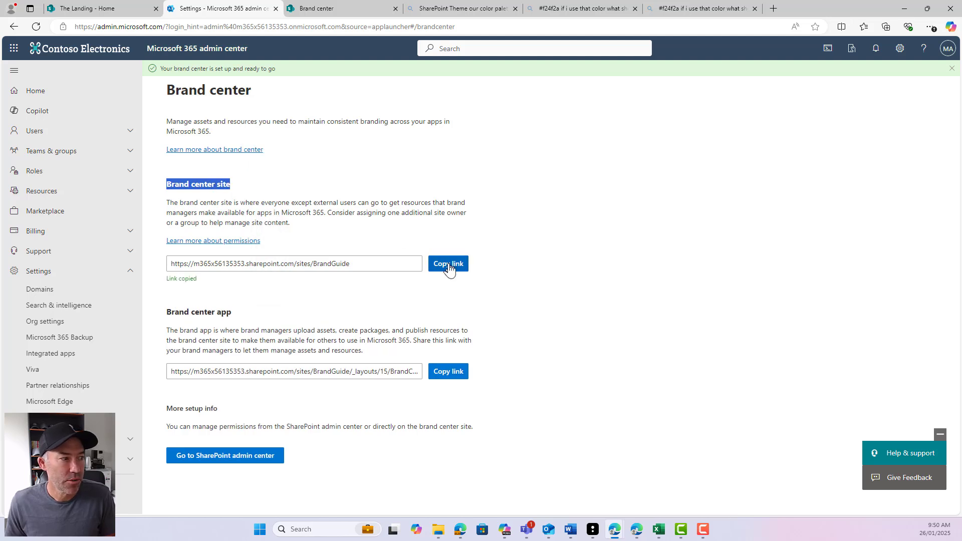
- Open the copied BrandGuide site link in a new tab, close the three search result tabs, and look through the site's home page
{"action": "left_click", "coordinate": [343, 10]}
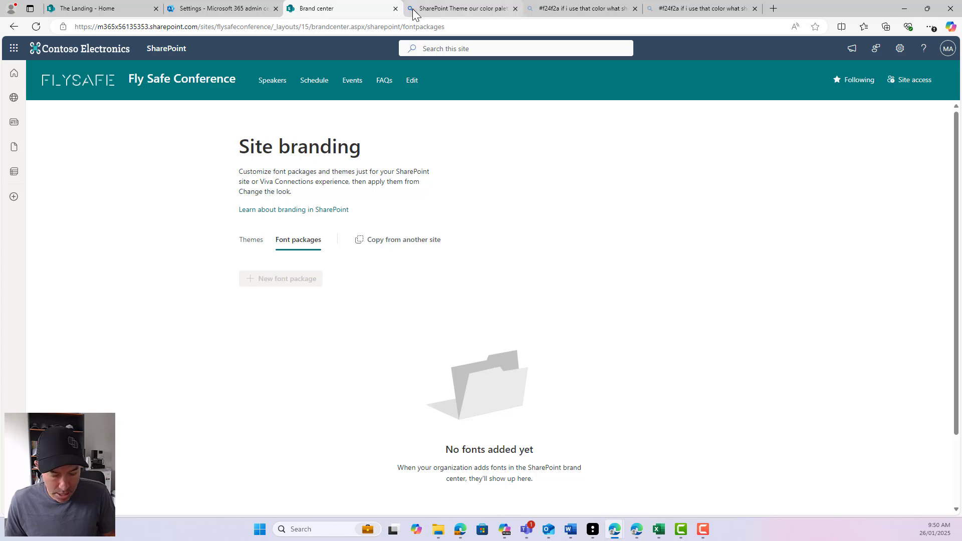
{"action": "key", "text": "ctrl+t"}
{"action": "type", "text": "https://m365x56135353.sharepoint.com/sites/BrandGuide"}
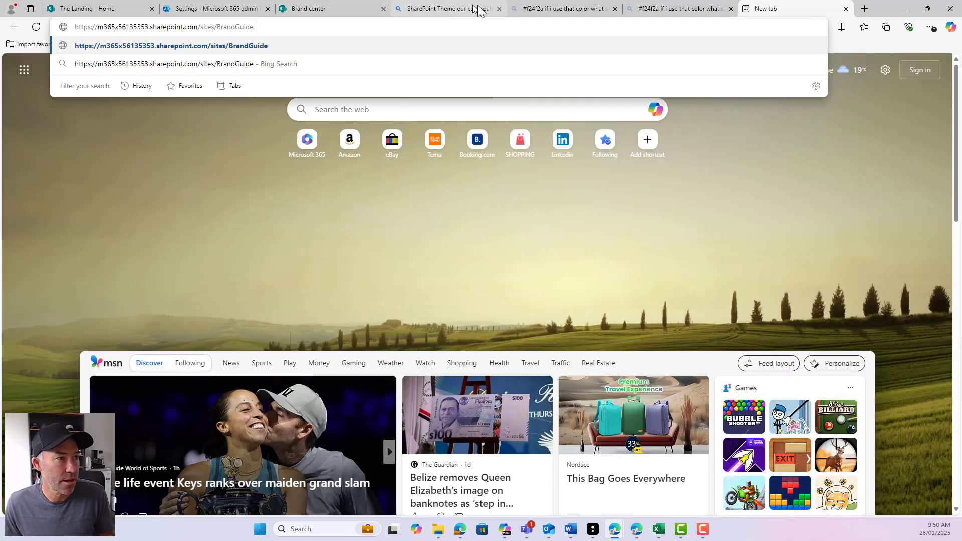
{"action": "left_click", "coordinate": [499, 9]}
{"action": "left_click", "coordinate": [499, 9]}
{"action": "left_click", "coordinate": [499, 9]}
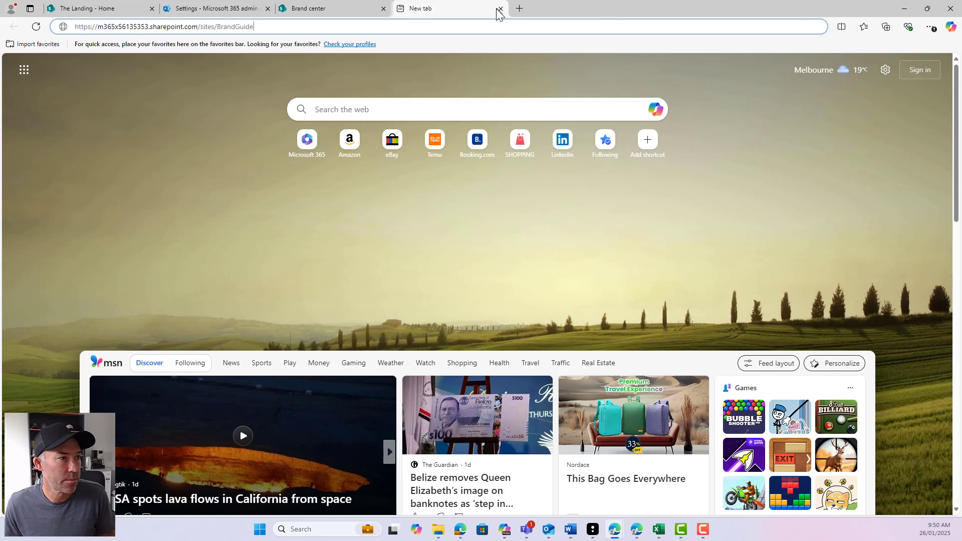
{"action": "key", "text": "Return"}
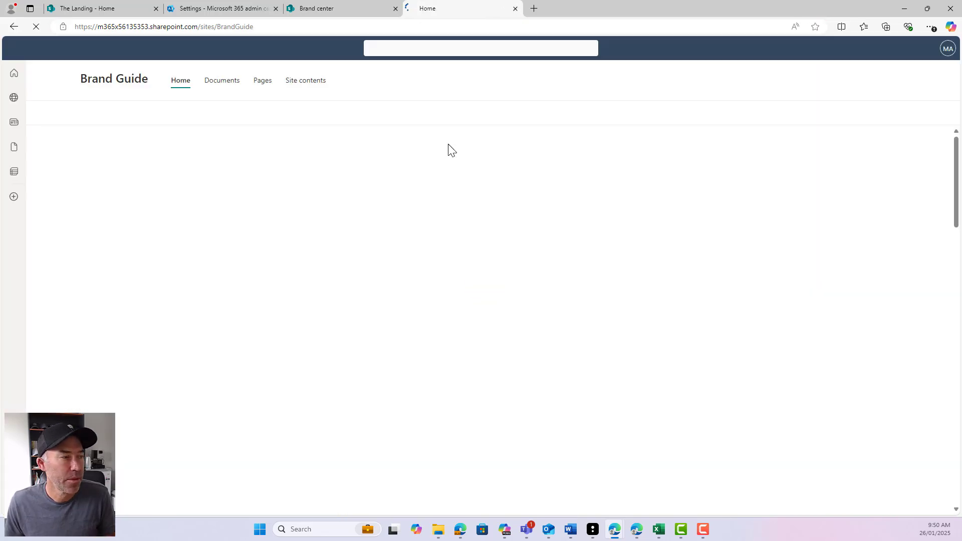
{"action": "scroll", "coordinate": [449, 147], "scroll_direction": "down", "scroll_amount": 10}
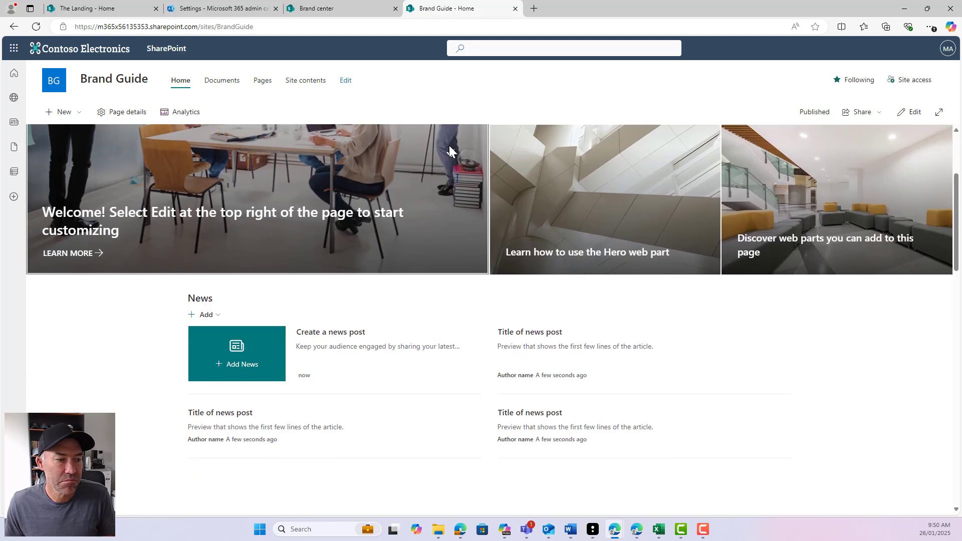
{"action": "left_click", "coordinate": [437, 392]}
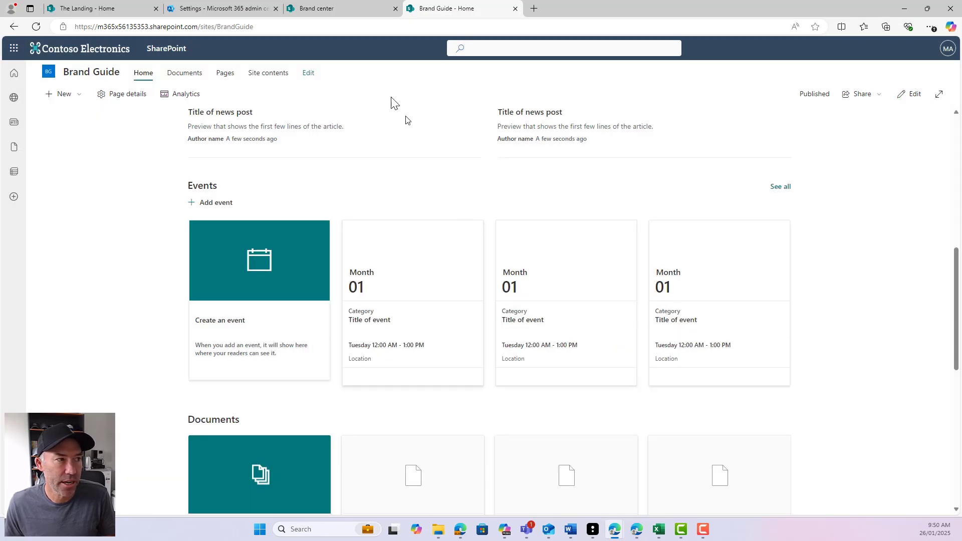
- Return to the Microsoft 365 admin center's Brand center settings and copy the brand center app link
{"action": "left_click", "coordinate": [339, 4]}
{"action": "left_click", "coordinate": [226, 8]}
{"action": "left_click_drag", "start_coordinate": [164, 319], "coordinate": [278, 331]}
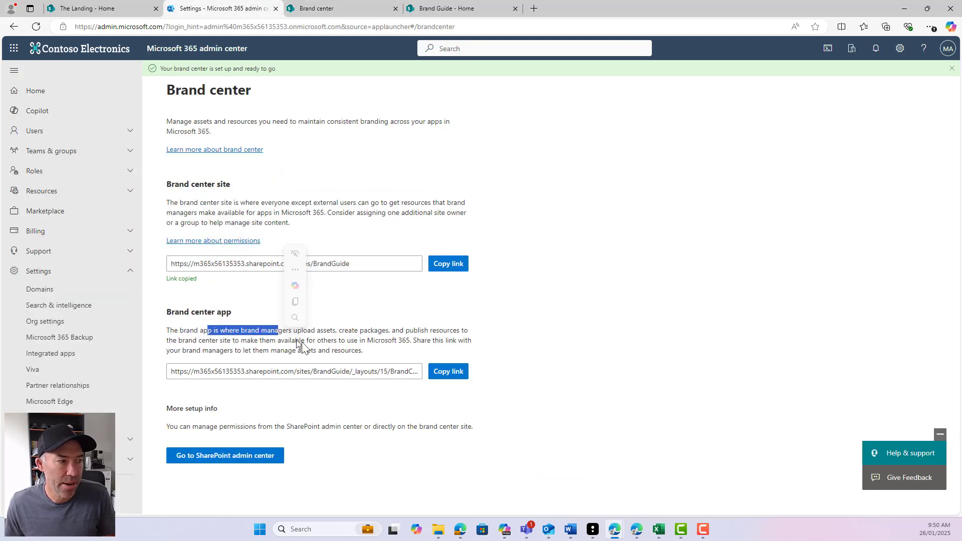
{"action": "left_click", "coordinate": [446, 371]}
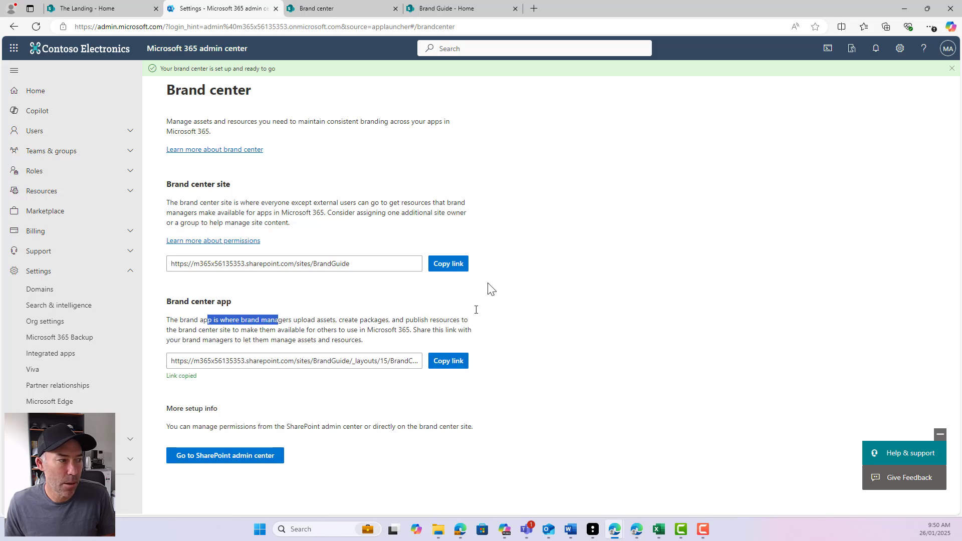
- Open the copied brand center app link in a new tab and check the BrandCenter.aspx part of its address
{"action": "left_click", "coordinate": [533, 9]}
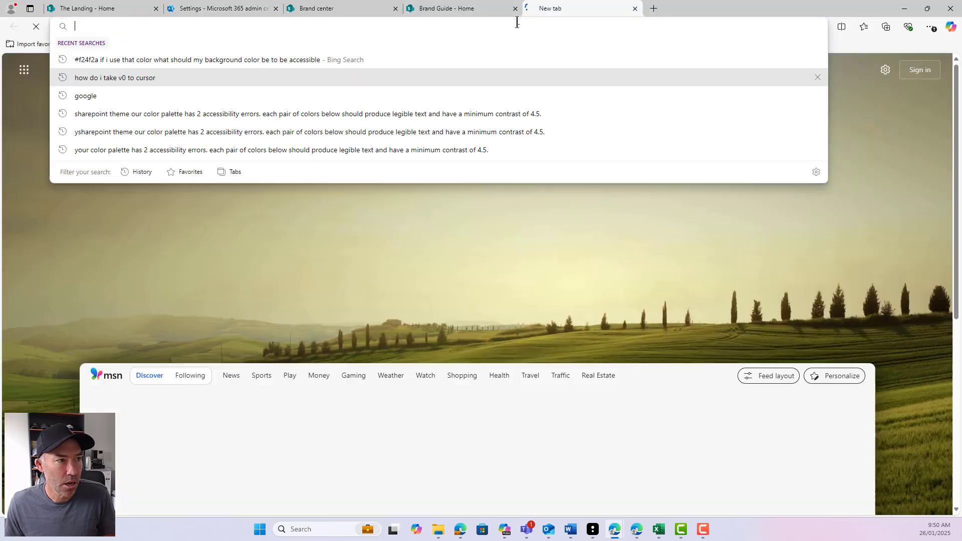
{"action": "type", "text": "https://m365x56135353.sharepoint.com/sites/BrandGuide/_layouts/15/BrandCenter.aspx"}
{"action": "key", "text": "Return"}
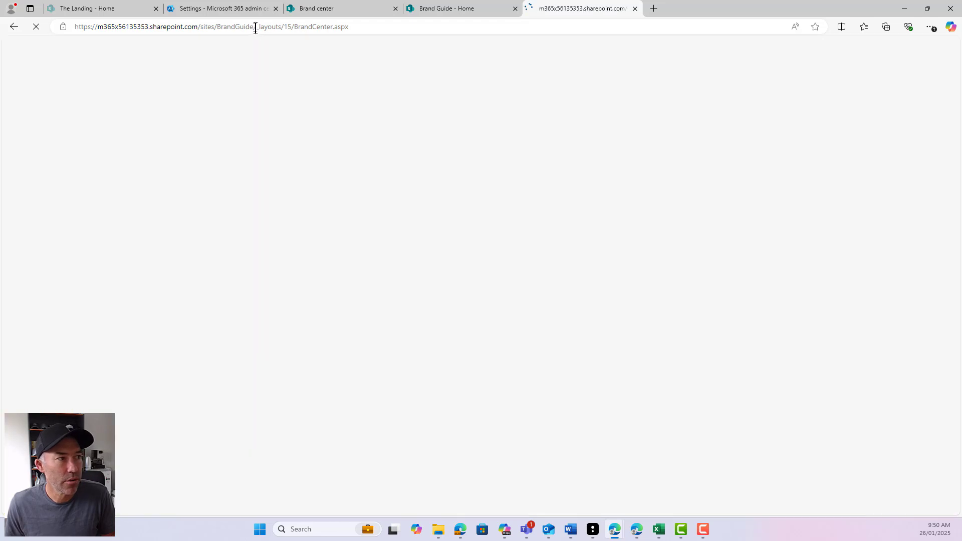
{"action": "left_click_drag", "start_coordinate": [256, 30], "coordinate": [380, 26]}
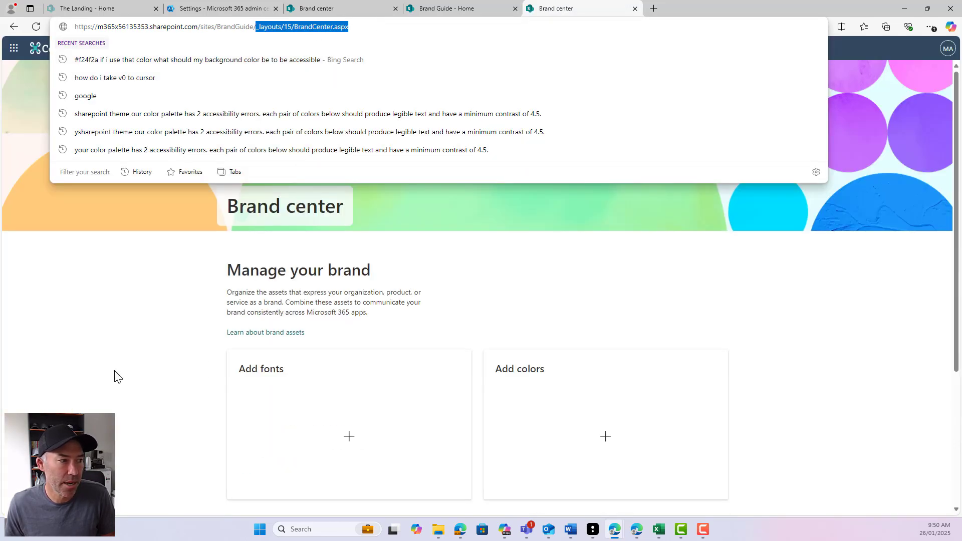
{"action": "left_click", "coordinate": [146, 325]}
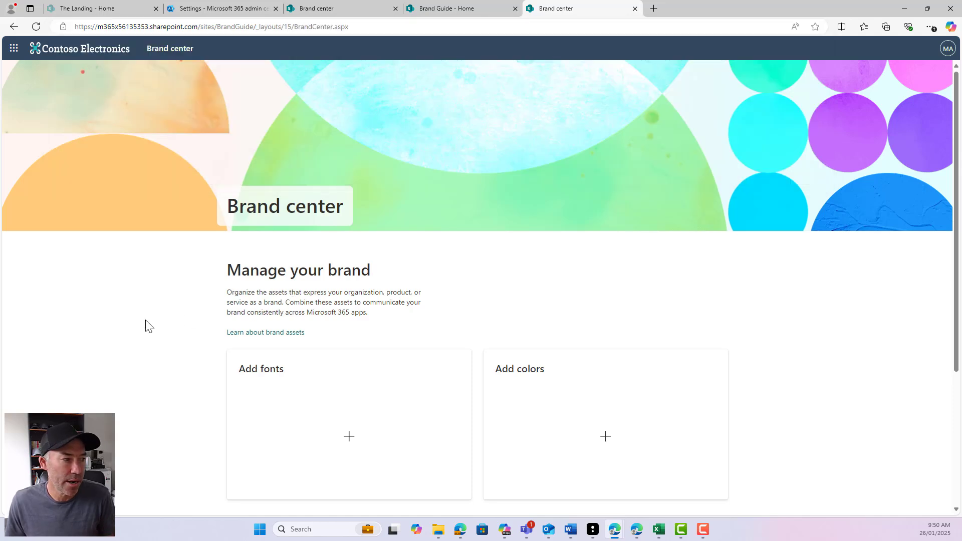
- Open Add fonts in the brand center and upload the seven Brandon Grotesque .otf files to Brand fonts
{"action": "scroll", "coordinate": [211, 297], "scroll_direction": "down", "scroll_amount": 2}
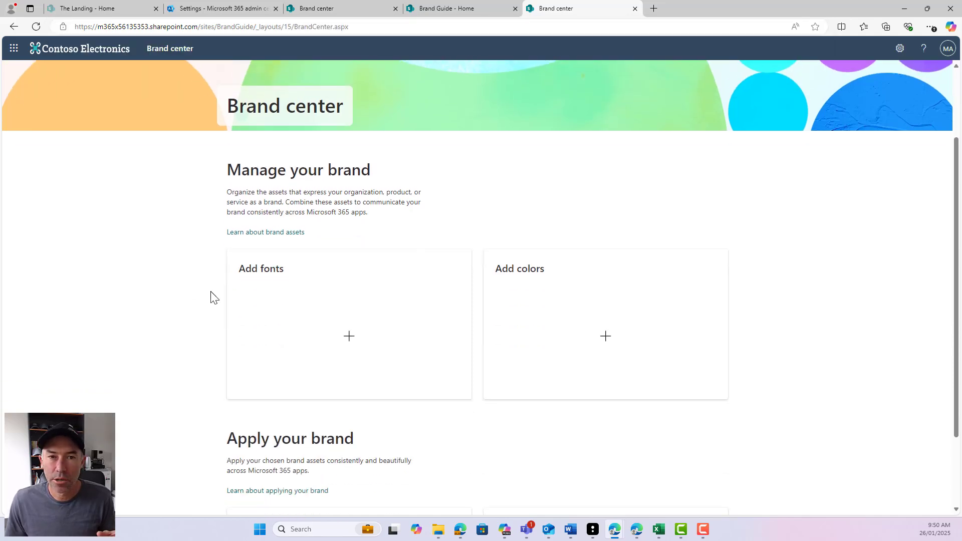
{"action": "left_click", "coordinate": [349, 341]}
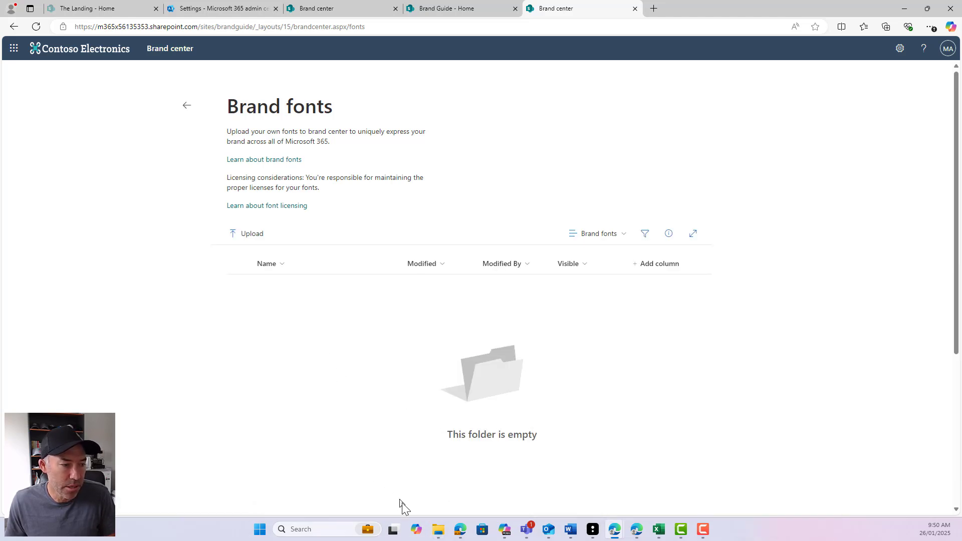
{"action": "left_click", "coordinate": [516, 496]}
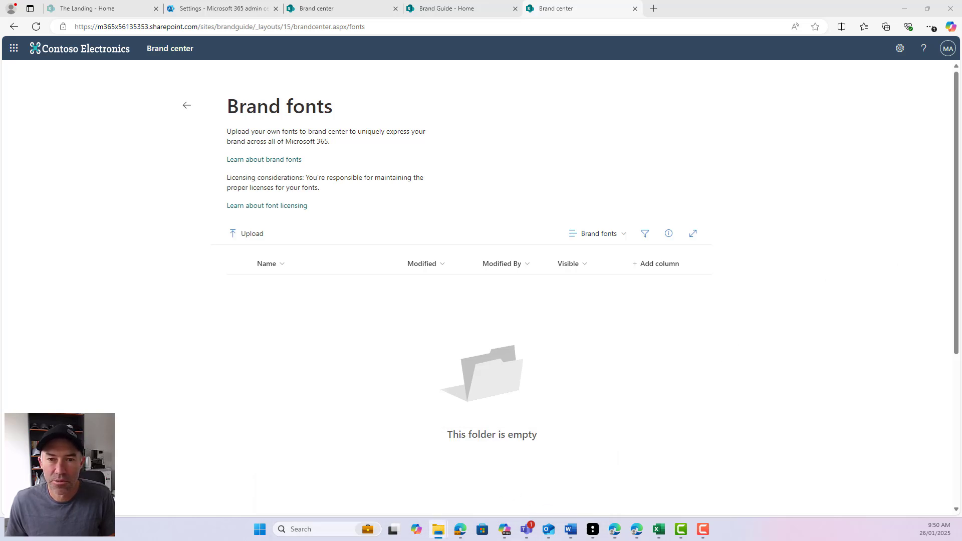
{"action": "left_click_drag", "start_coordinate": [951, 203], "coordinate": [397, 318]}
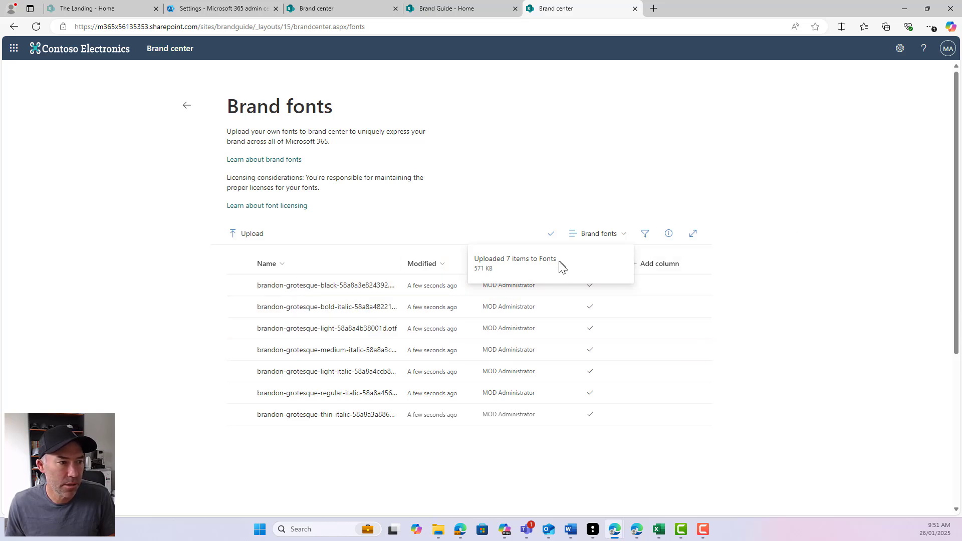
- Check the font upload progress details, return to the brand center home page, and review its brand fonts and other sections
{"action": "left_click", "coordinate": [549, 239]}
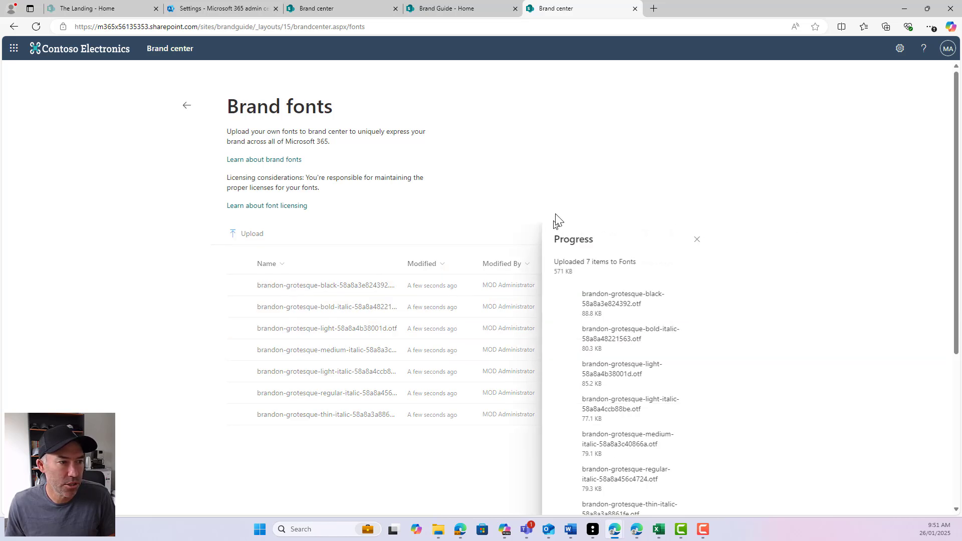
{"action": "left_click", "coordinate": [693, 241]}
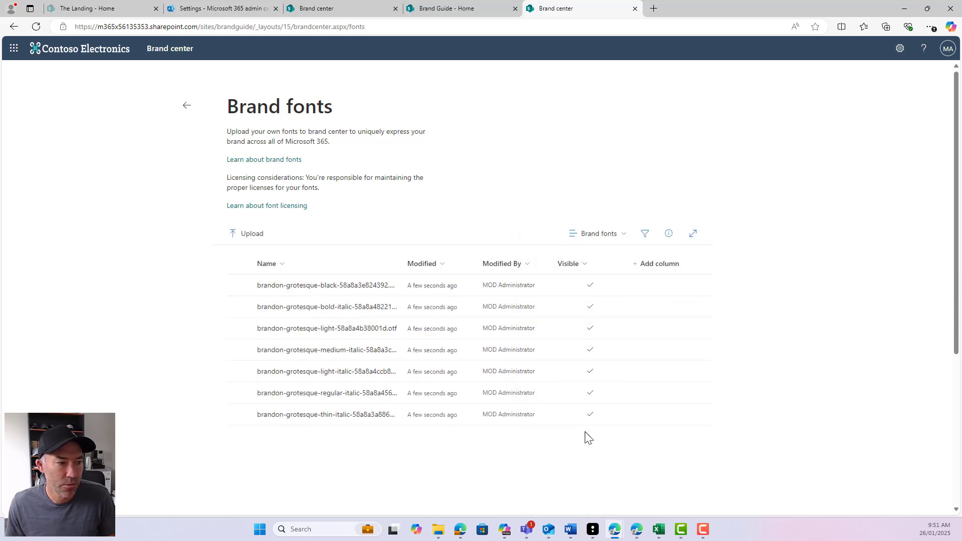
{"action": "left_click", "coordinate": [186, 105]}
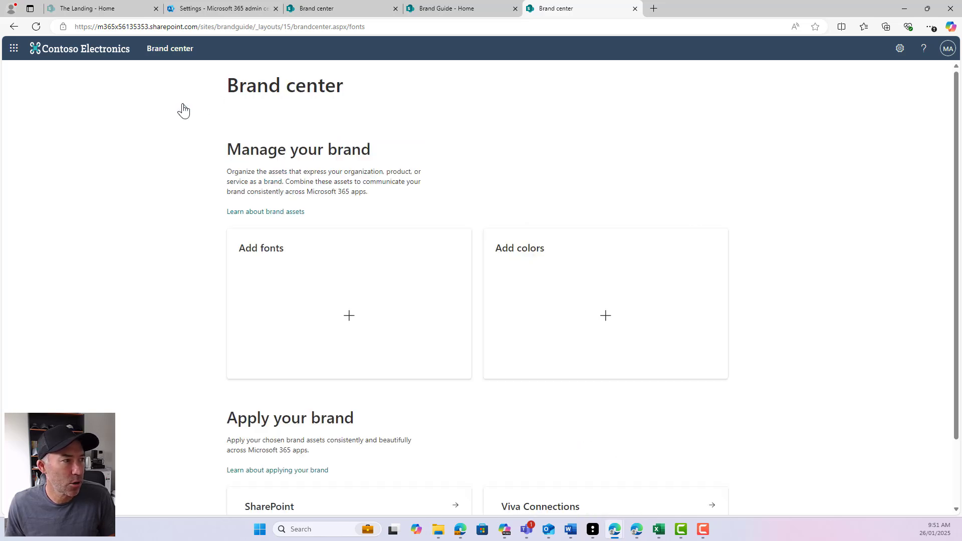
{"action": "scroll", "coordinate": [340, 323], "scroll_direction": "down", "scroll_amount": 3}
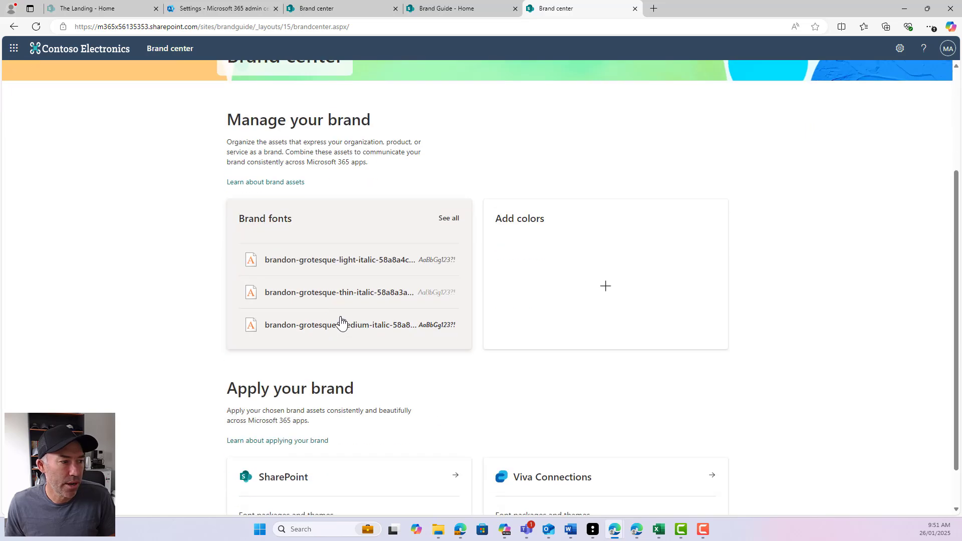
{"action": "scroll", "coordinate": [389, 285], "scroll_direction": "down", "scroll_amount": 1}
{"action": "scroll", "coordinate": [392, 286], "scroll_direction": "up", "scroll_amount": 4}
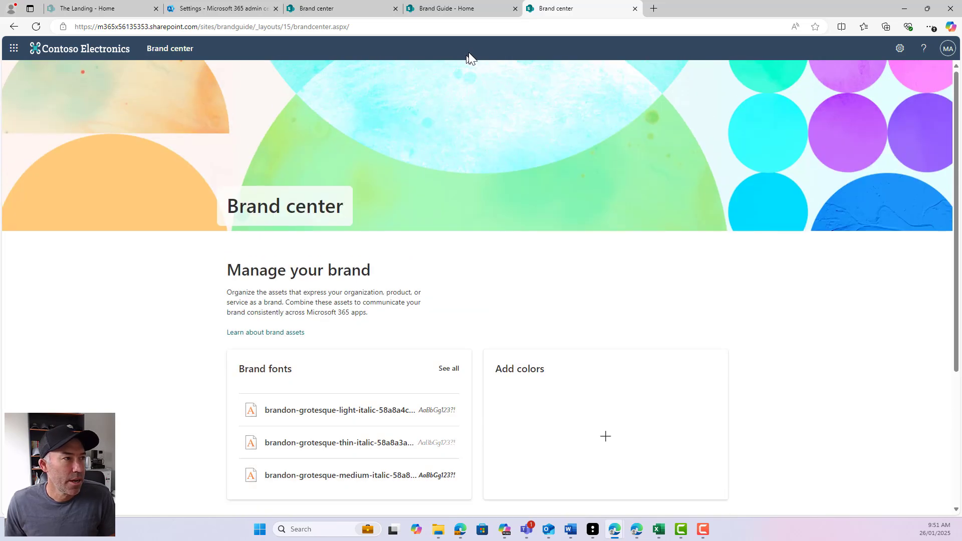
- Refresh the landing site and the Fly Safe Conference Font packages page, and start a new font package
{"action": "left_click", "coordinate": [138, 11]}
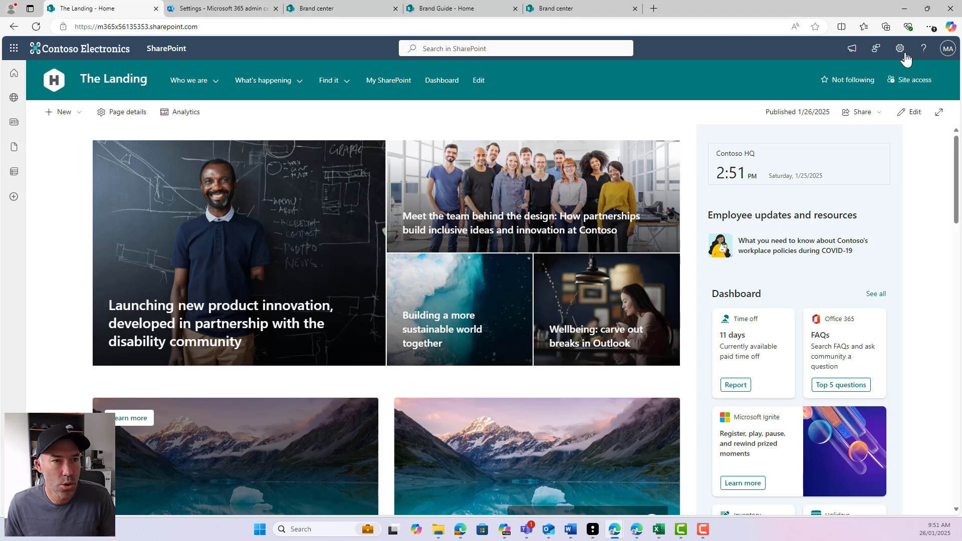
{"action": "left_click", "coordinate": [37, 26]}
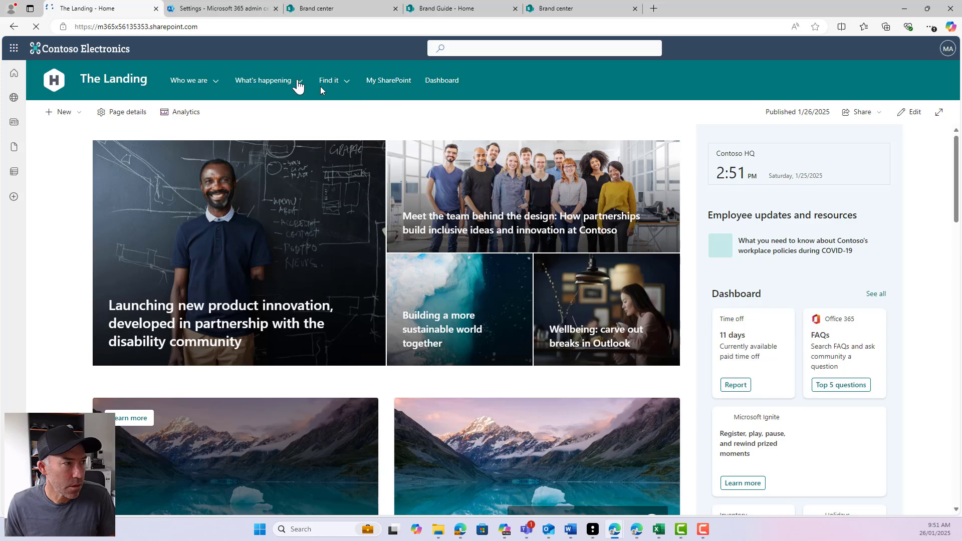
{"action": "left_click", "coordinate": [321, 11]}
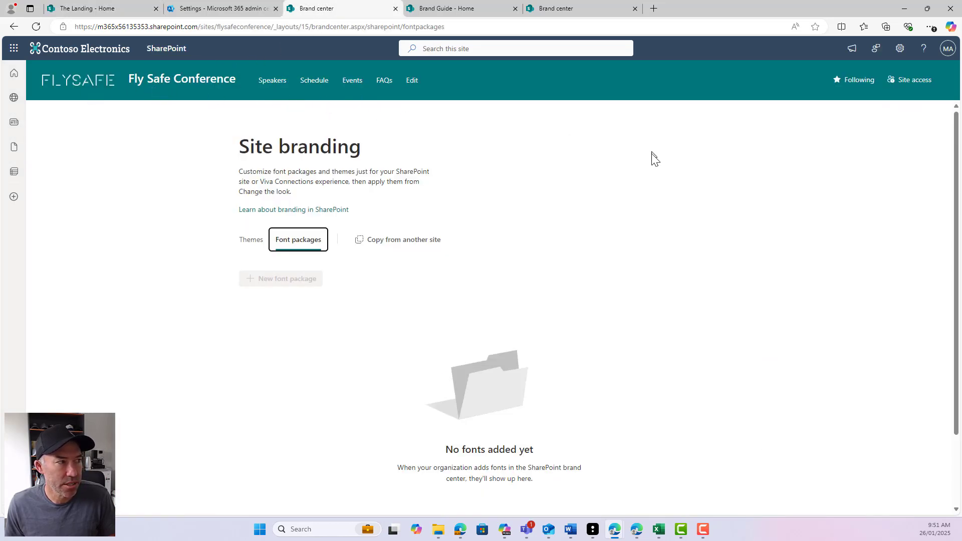
{"action": "left_click", "coordinate": [37, 27]}
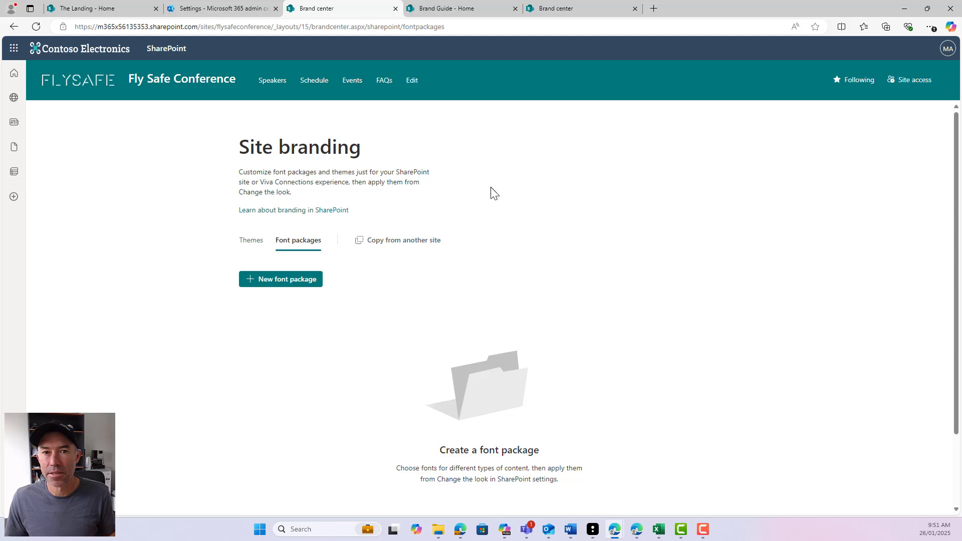
{"action": "left_click", "coordinate": [284, 280]}
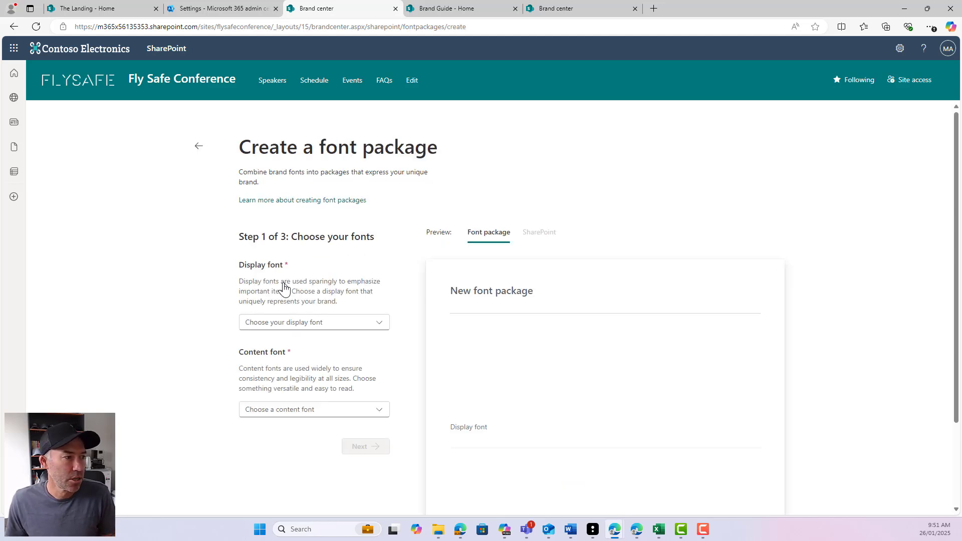
- Choose Brandon Grotesque as both the display font and the content font, and continue to assigning the fonts
{"action": "left_click", "coordinate": [314, 332]}
{"action": "left_click", "coordinate": [315, 409]}
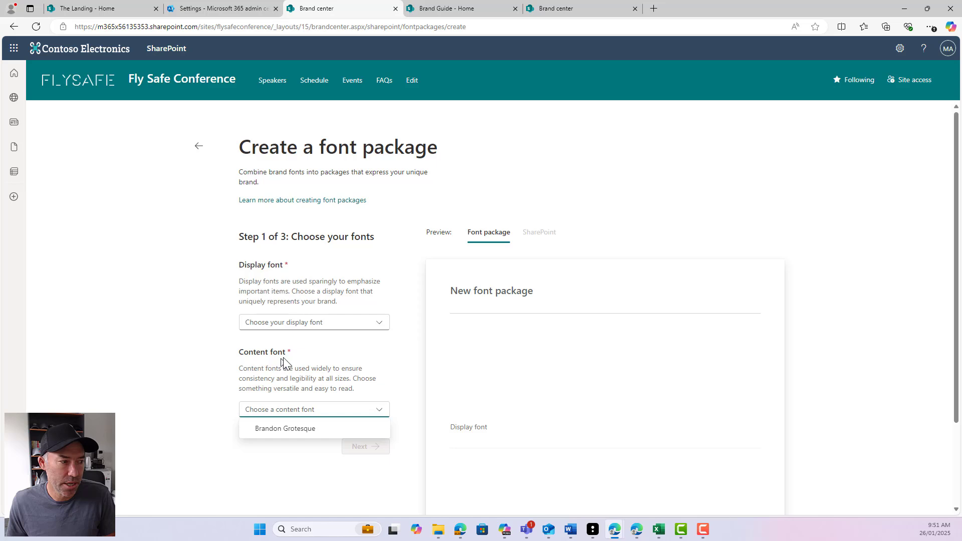
{"action": "scroll", "coordinate": [365, 292], "scroll_direction": "down", "scroll_amount": 1}
{"action": "scroll", "coordinate": [364, 270], "scroll_direction": "up", "scroll_amount": 1}
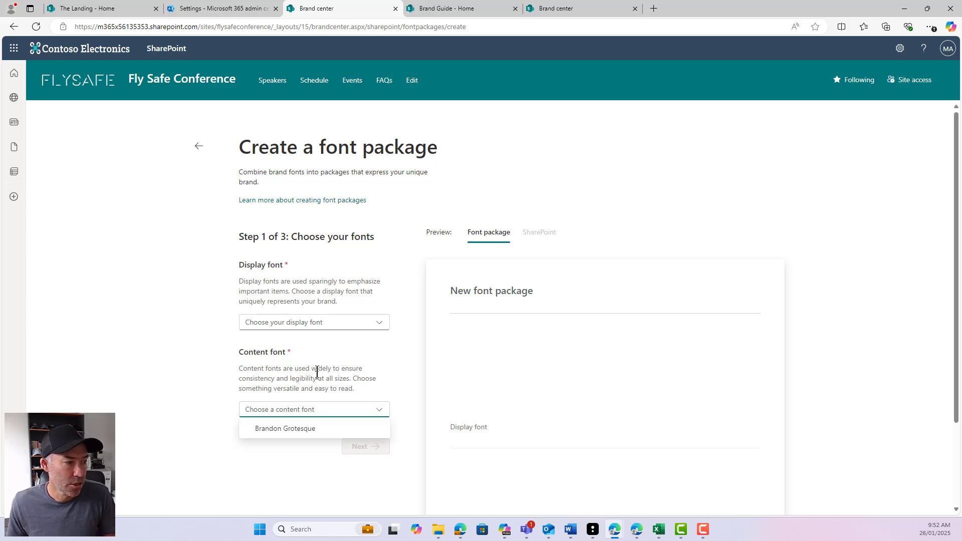
{"action": "left_click", "coordinate": [314, 323]}
{"action": "left_click", "coordinate": [303, 340]}
{"action": "left_click", "coordinate": [307, 410]}
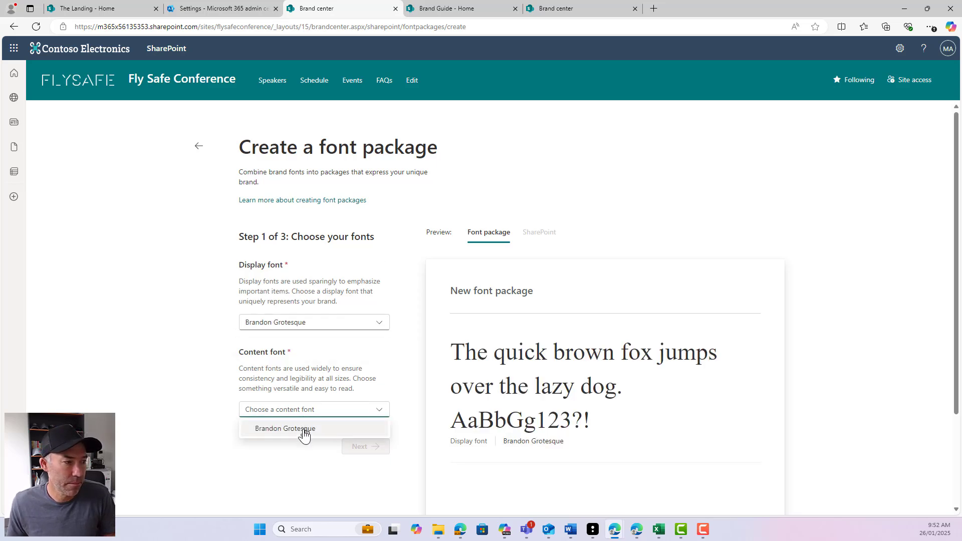
{"action": "left_click", "coordinate": [300, 429]}
{"action": "scroll", "coordinate": [317, 422], "scroll_direction": "down", "scroll_amount": 3}
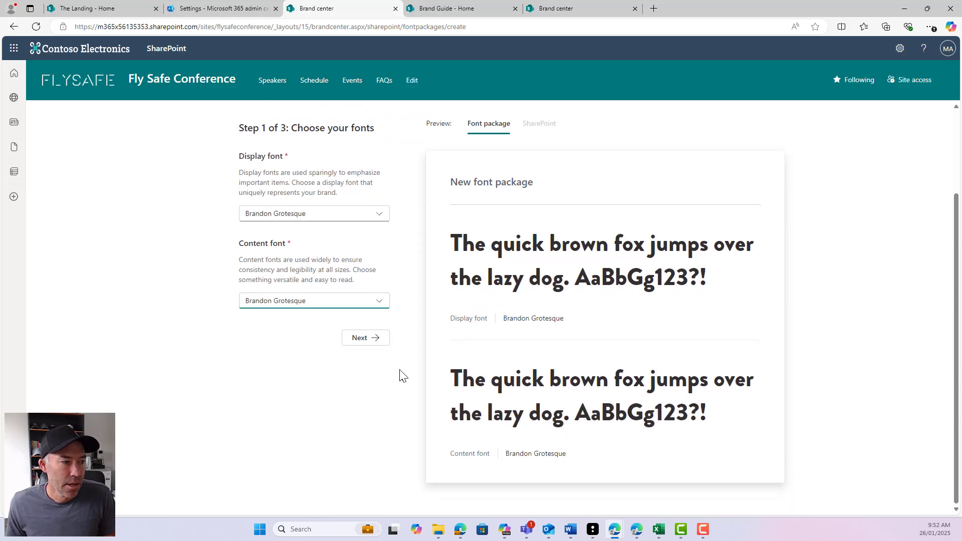
{"action": "left_click", "coordinate": [381, 343]}
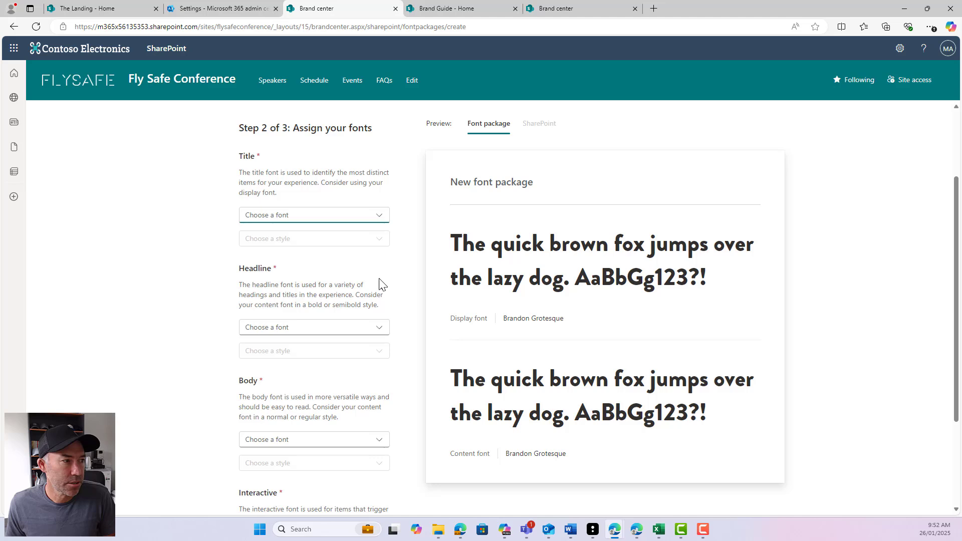
- Assign Brandon Grotesque in the Bold Italic style to the package's Title text
{"action": "left_click_drag", "start_coordinate": [253, 127], "coordinate": [328, 151]}
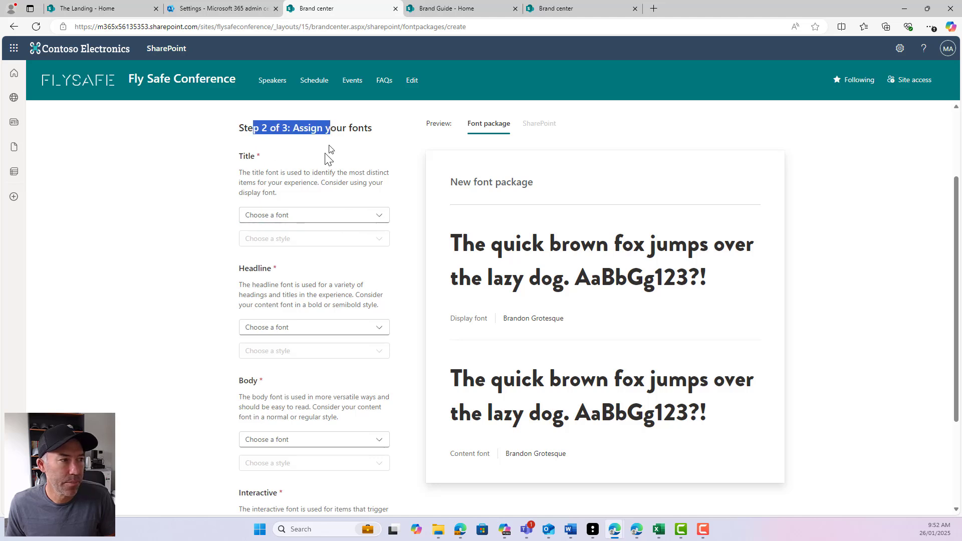
{"action": "left_click", "coordinate": [247, 164]}
{"action": "left_click", "coordinate": [264, 218]}
{"action": "left_click", "coordinate": [268, 236]}
{"action": "left_click", "coordinate": [275, 243]}
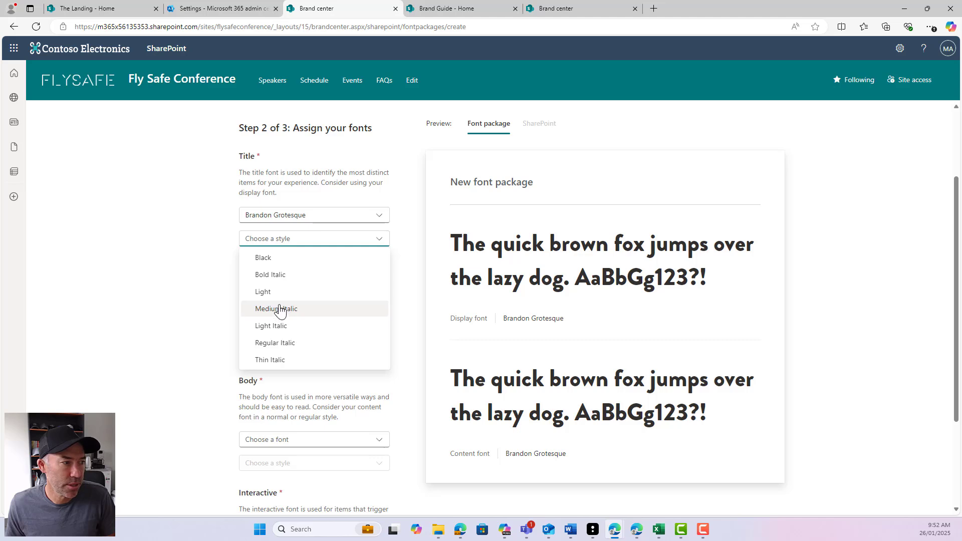
{"action": "left_click", "coordinate": [279, 277]}
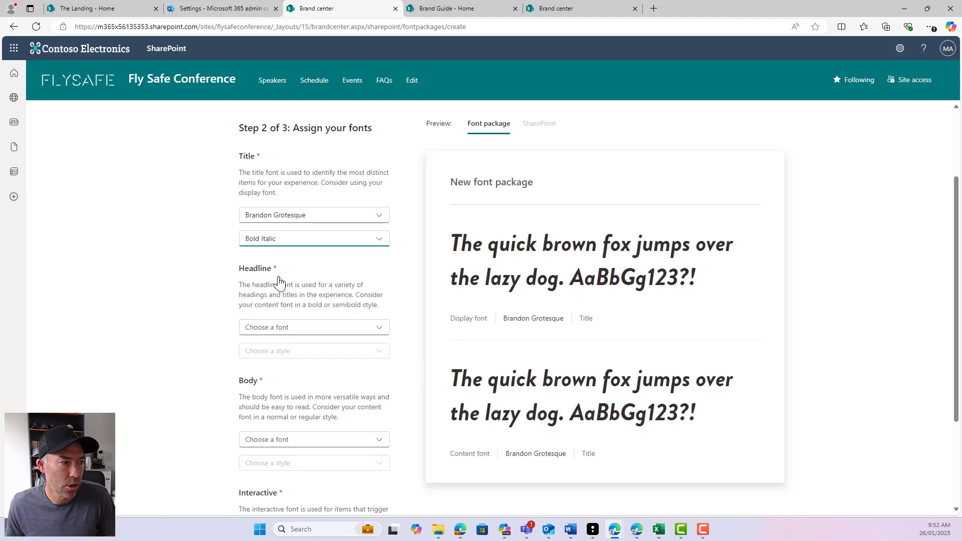
- Assign Brandon Grotesque in the Black style to the package's Headline text
{"action": "left_click", "coordinate": [294, 329]}
{"action": "left_click", "coordinate": [293, 346]}
{"action": "left_click", "coordinate": [292, 351]}
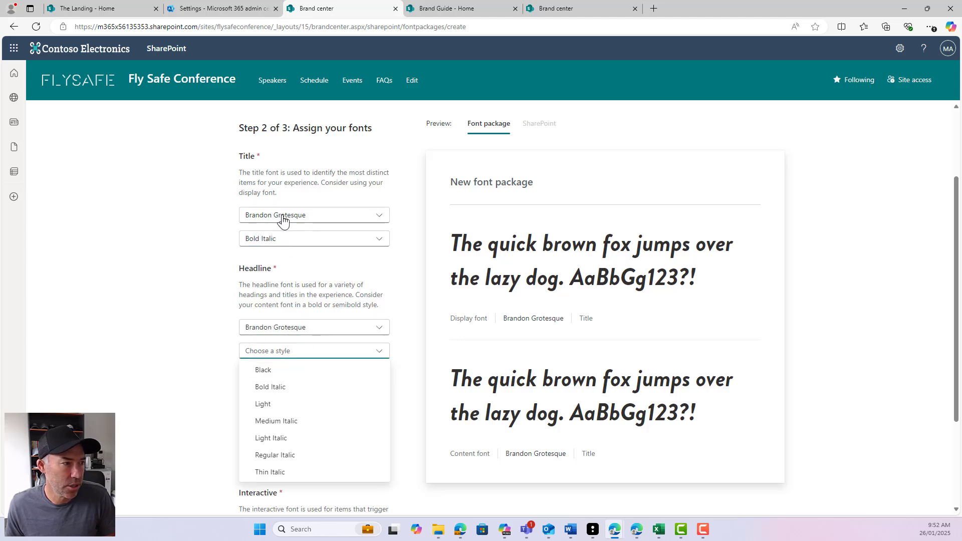
{"action": "left_click", "coordinate": [284, 239]}
{"action": "left_click", "coordinate": [209, 274]}
{"action": "left_click", "coordinate": [281, 352]}
{"action": "left_click", "coordinate": [281, 368]}
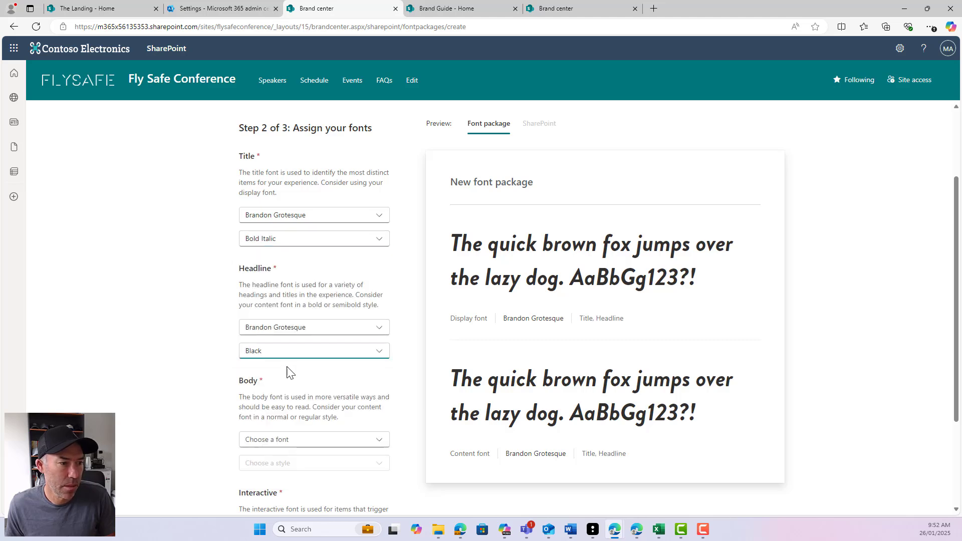
- Assign Brandon Grotesque in the Light style to the package's Body text
{"action": "scroll", "coordinate": [305, 340], "scroll_direction": "down", "scroll_amount": 3}
{"action": "left_click", "coordinate": [298, 304]}
{"action": "left_click", "coordinate": [295, 321]}
{"action": "left_click", "coordinate": [293, 328]}
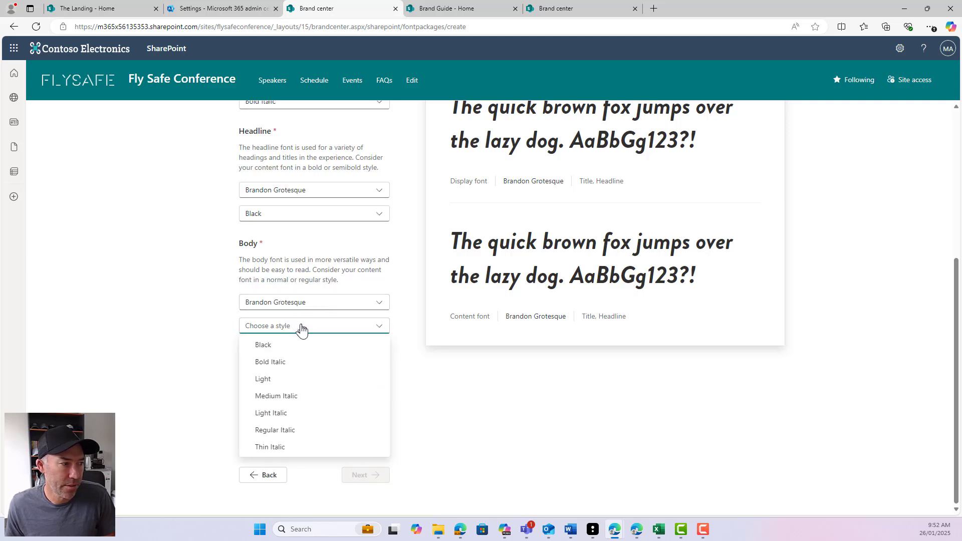
{"action": "left_click", "coordinate": [306, 381]}
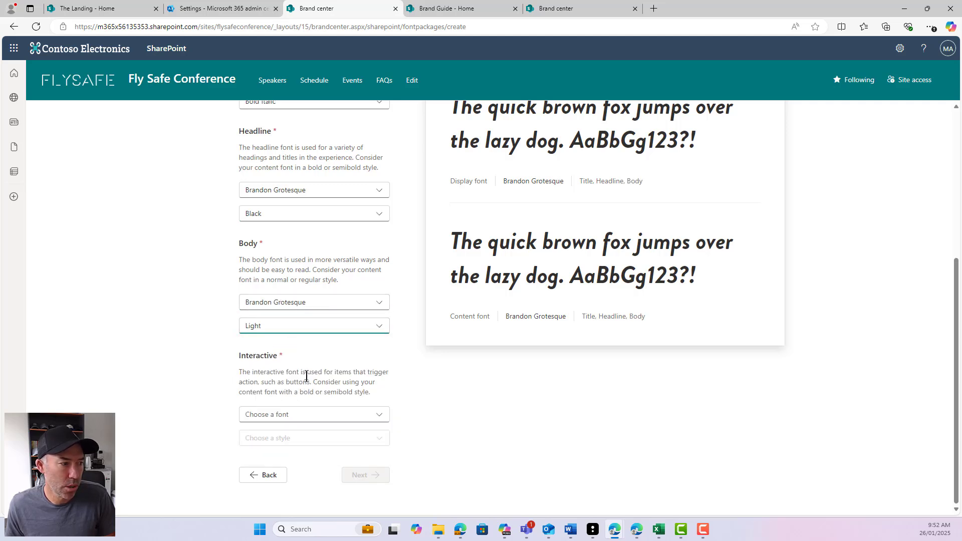
- Assign Brandon Grotesque in the Regular Italic style to the Interactive text and continue to naming the package
{"action": "left_click", "coordinate": [313, 416]}
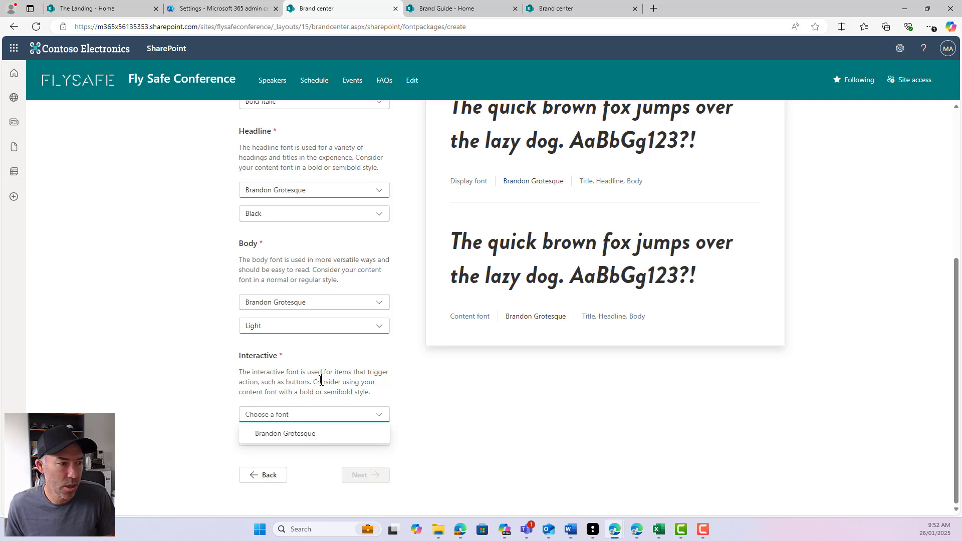
{"action": "left_click_drag", "start_coordinate": [251, 386], "coordinate": [334, 383]}
{"action": "left_click", "coordinate": [288, 389]}
{"action": "left_click", "coordinate": [315, 417]}
{"action": "left_click", "coordinate": [317, 426]}
{"action": "left_click", "coordinate": [316, 441]}
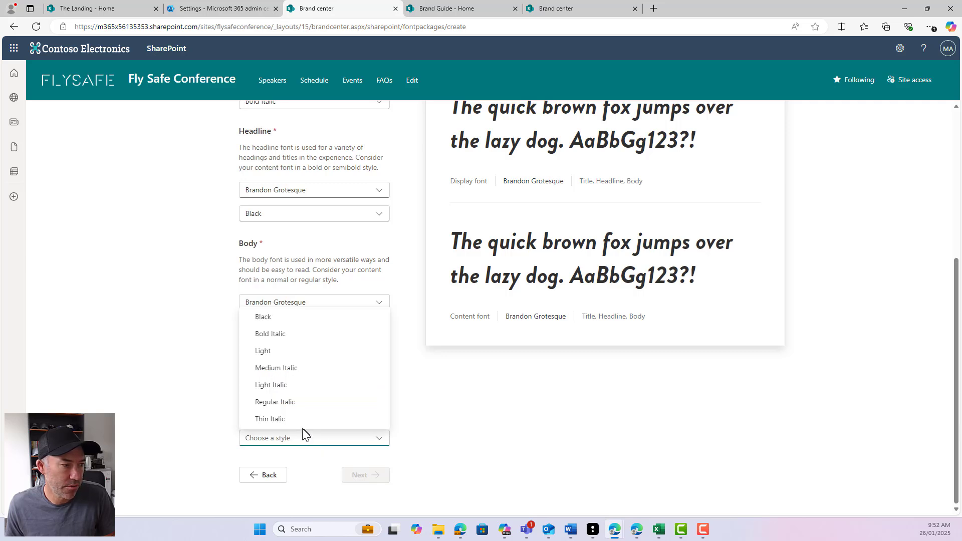
{"action": "left_click", "coordinate": [278, 406]}
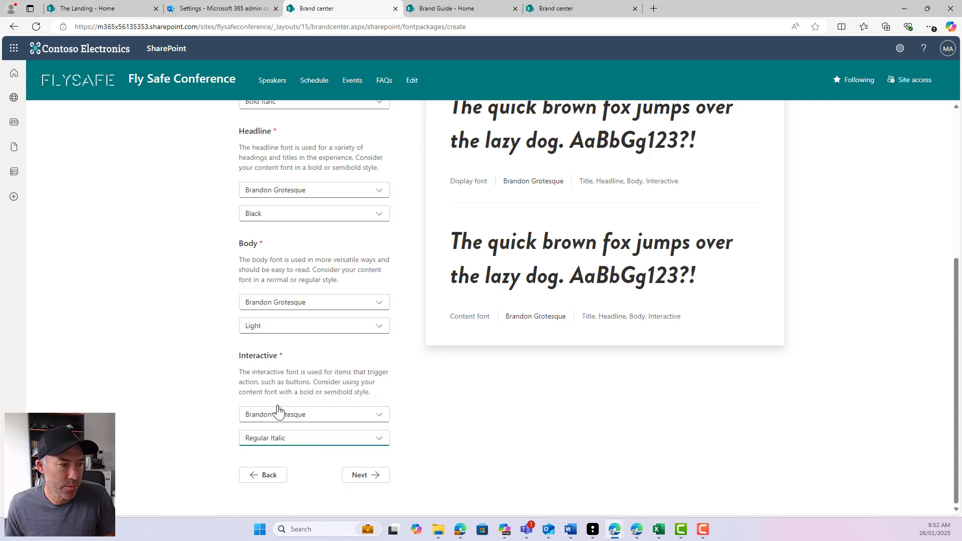
{"action": "left_click", "coordinate": [364, 476]}
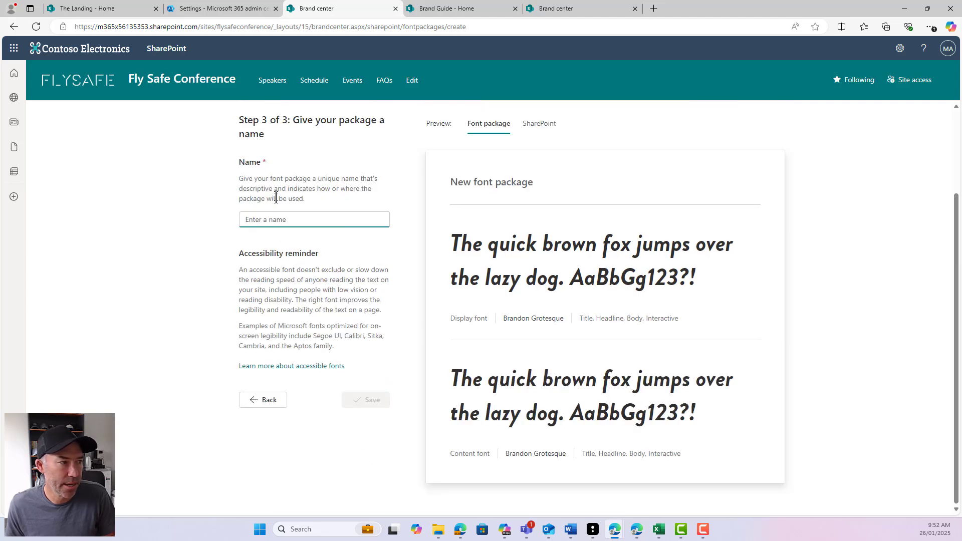
- Name the font package Copilot Studio and save it
{"action": "scroll", "coordinate": [351, 205], "scroll_direction": "up", "scroll_amount": 1}
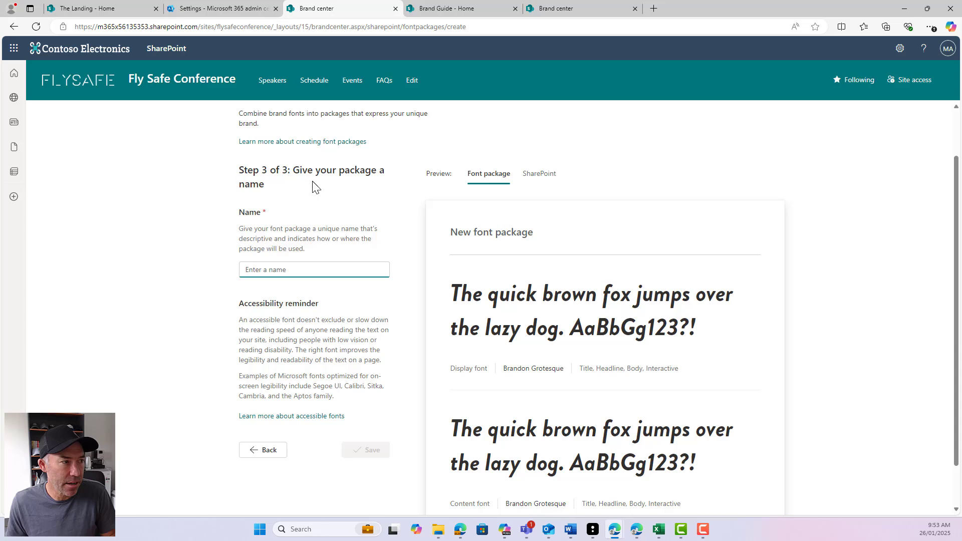
{"action": "type", "text": "Copilot Studio"}
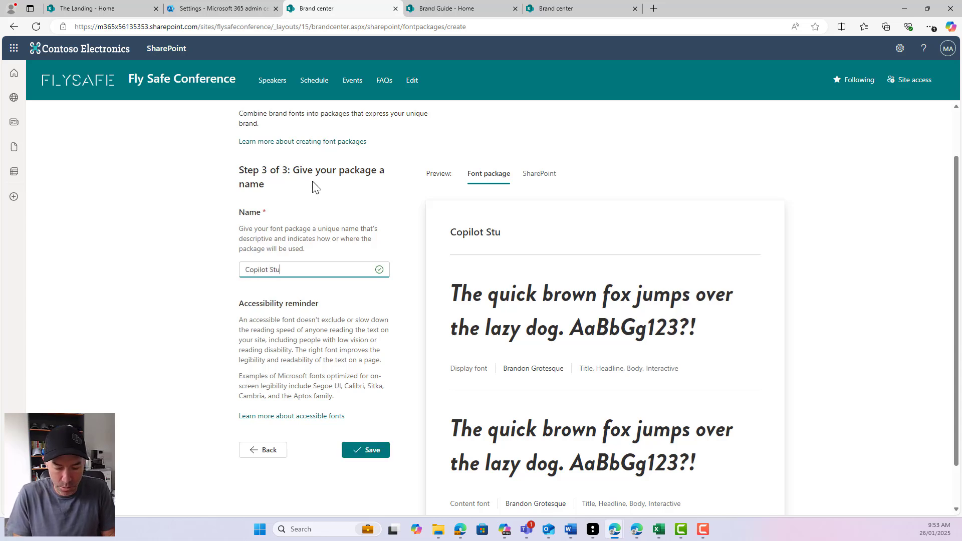
{"action": "left_click", "coordinate": [368, 451]}
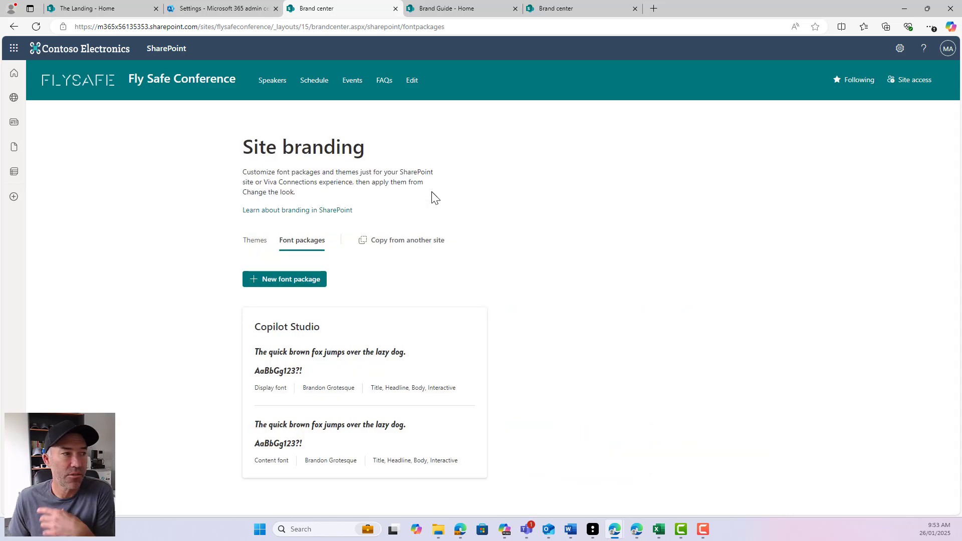
- Check the Copilot Studio theme and font package listed under the site's branding
{"action": "left_click", "coordinate": [250, 244]}
{"action": "left_click", "coordinate": [319, 359]}
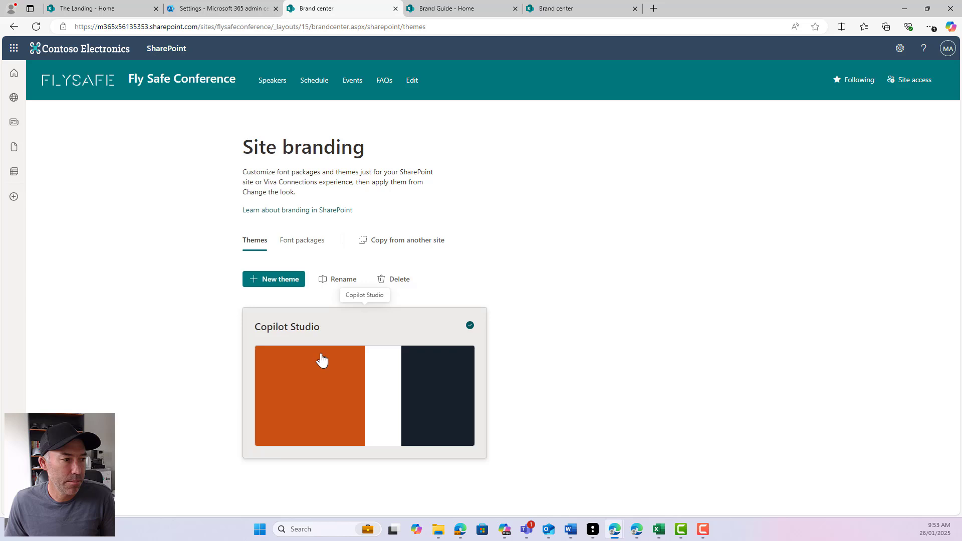
{"action": "left_click", "coordinate": [310, 245]}
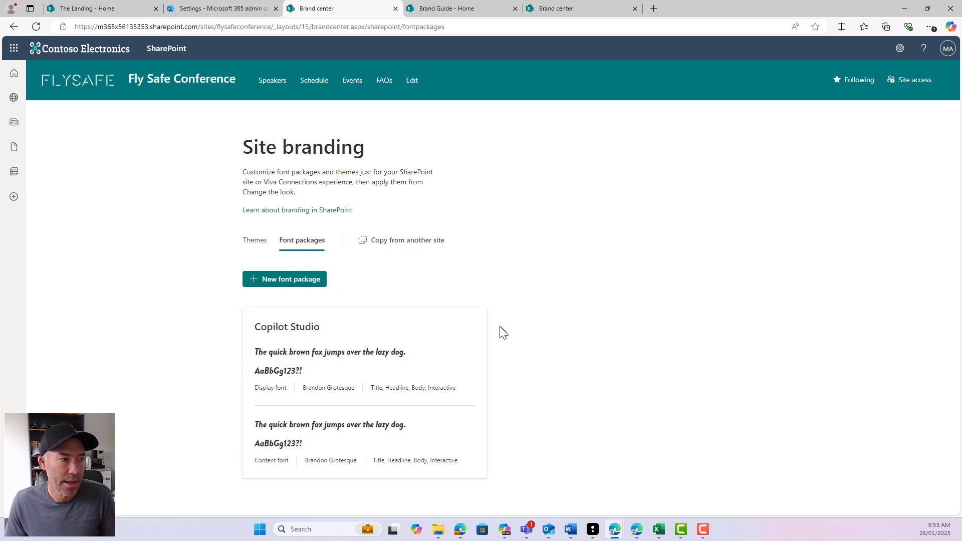
{"action": "left_click", "coordinate": [254, 243]}
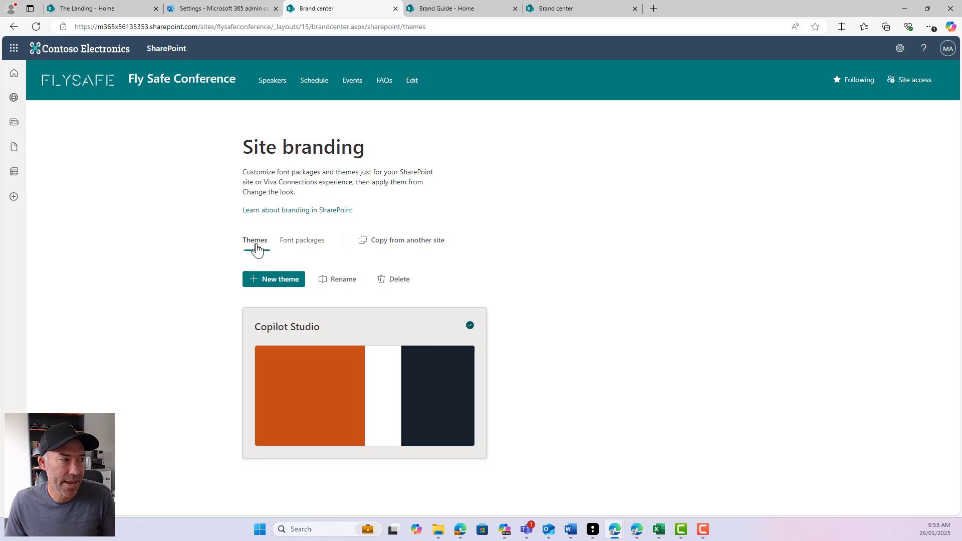
- Preview the Copilot Studio font package on the Fly Safe Conference home page through Change the look, and review the page's text
{"action": "left_click", "coordinate": [166, 83]}
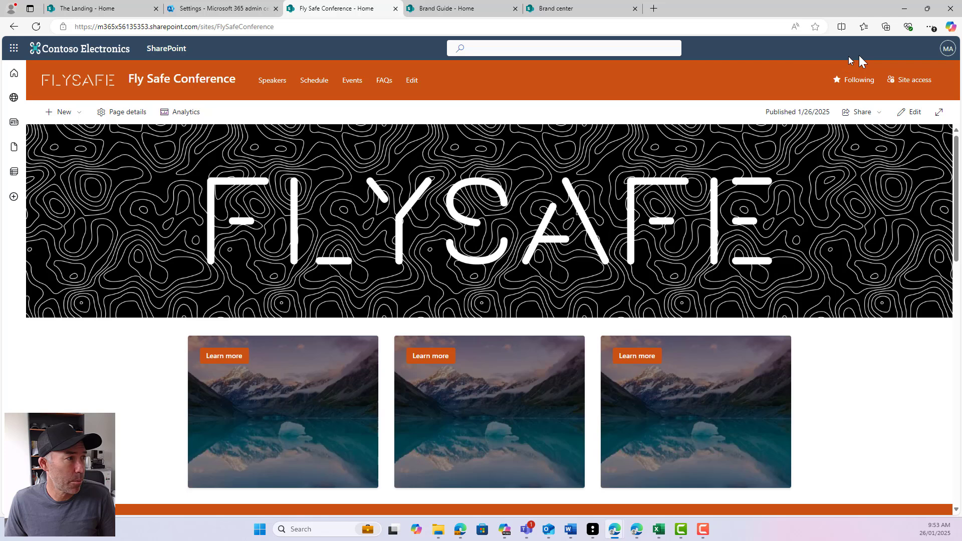
{"action": "left_click", "coordinate": [899, 49]}
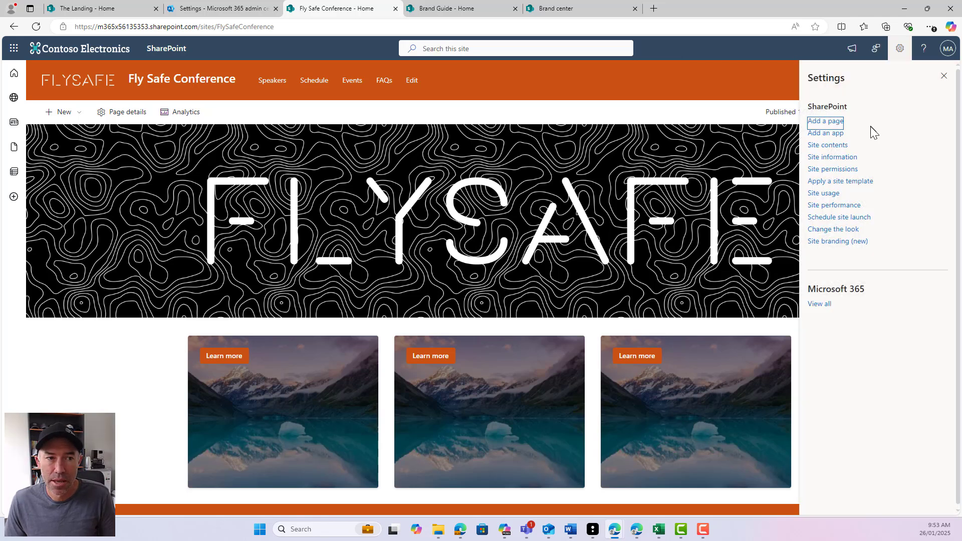
{"action": "left_click", "coordinate": [833, 229]}
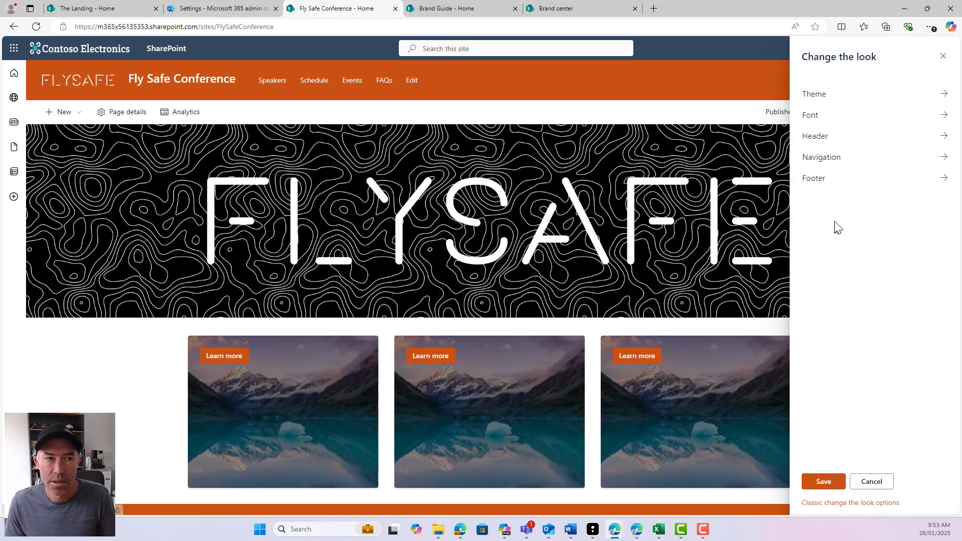
{"action": "left_click", "coordinate": [824, 121]}
{"action": "left_click", "coordinate": [837, 108]}
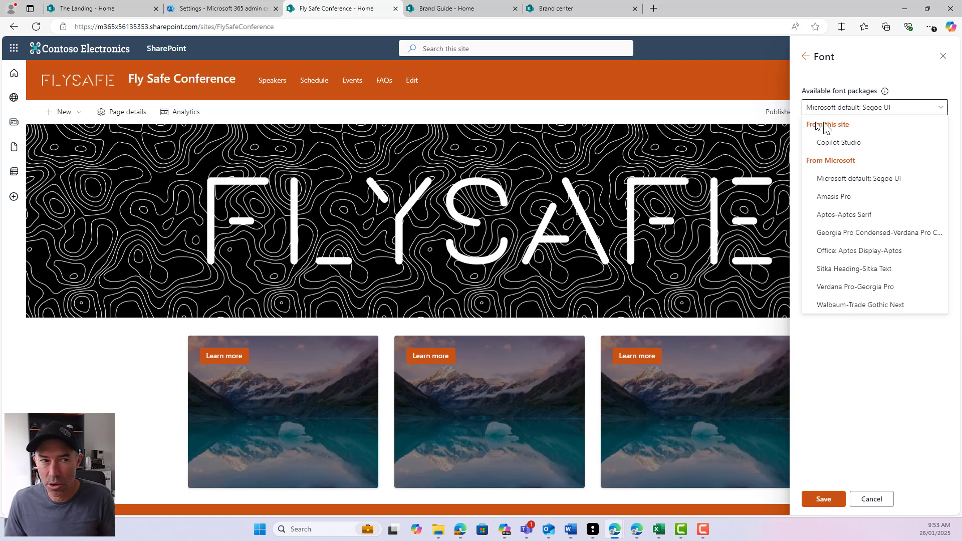
{"action": "left_click", "coordinate": [830, 144]}
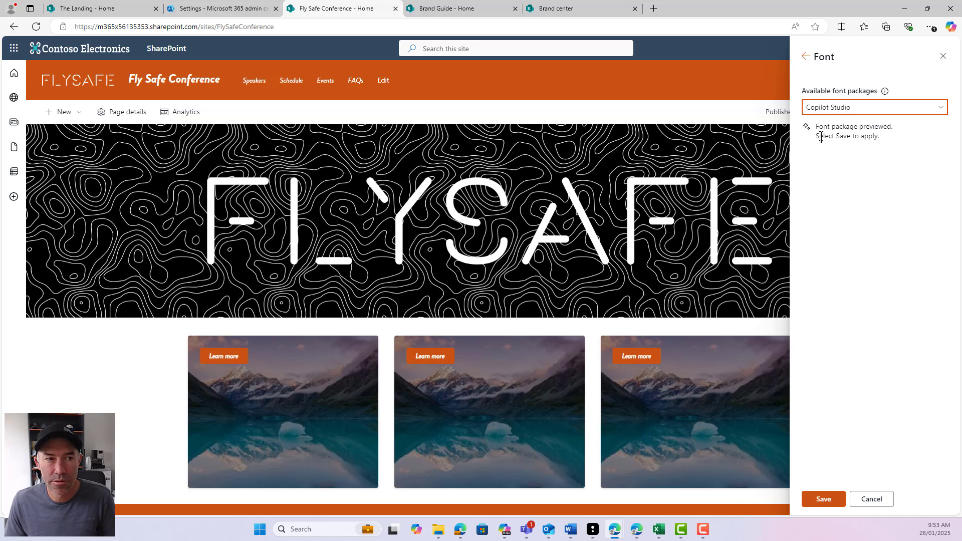
{"action": "scroll", "coordinate": [306, 209], "scroll_direction": "down", "scroll_amount": 3}
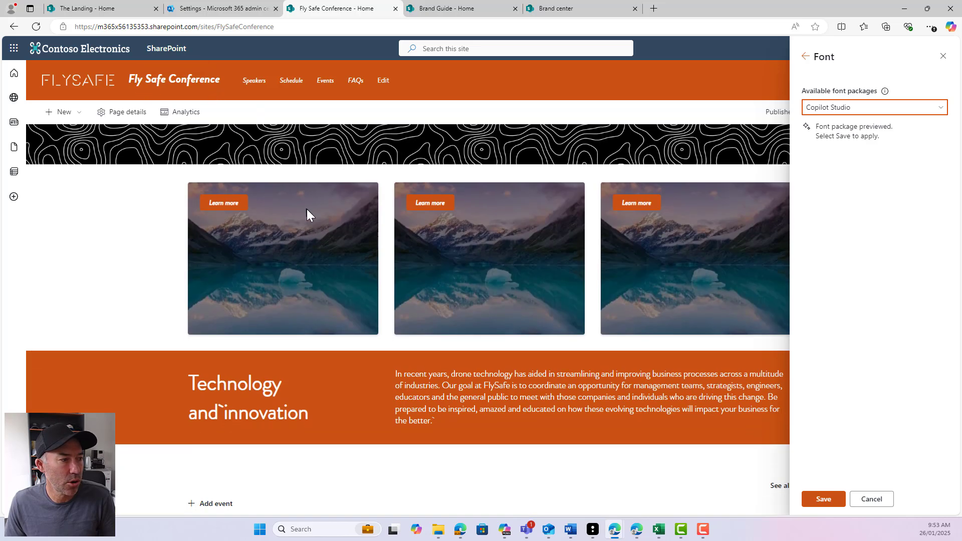
{"action": "scroll", "coordinate": [306, 209], "scroll_direction": "down", "scroll_amount": 2}
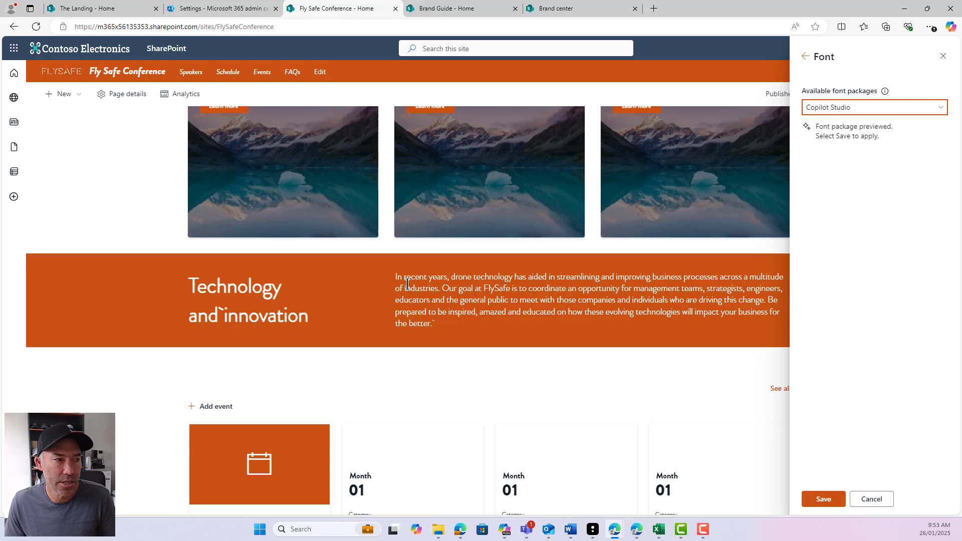
{"action": "scroll", "coordinate": [424, 283], "scroll_direction": "down", "scroll_amount": 6}
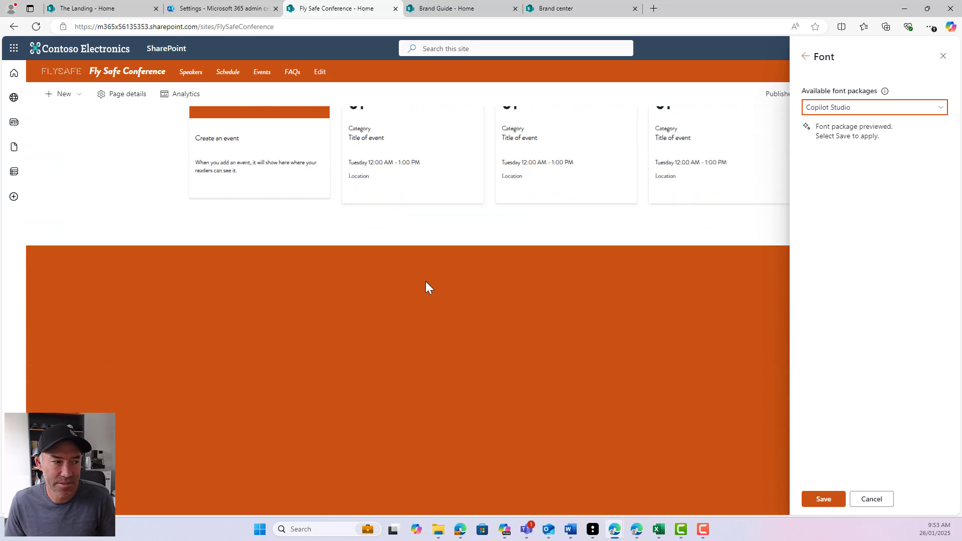
- Save the previewed Copilot Studio font package to the Fly Safe Conference site and close the site settings
{"action": "scroll", "coordinate": [426, 281], "scroll_direction": "up", "scroll_amount": 10}
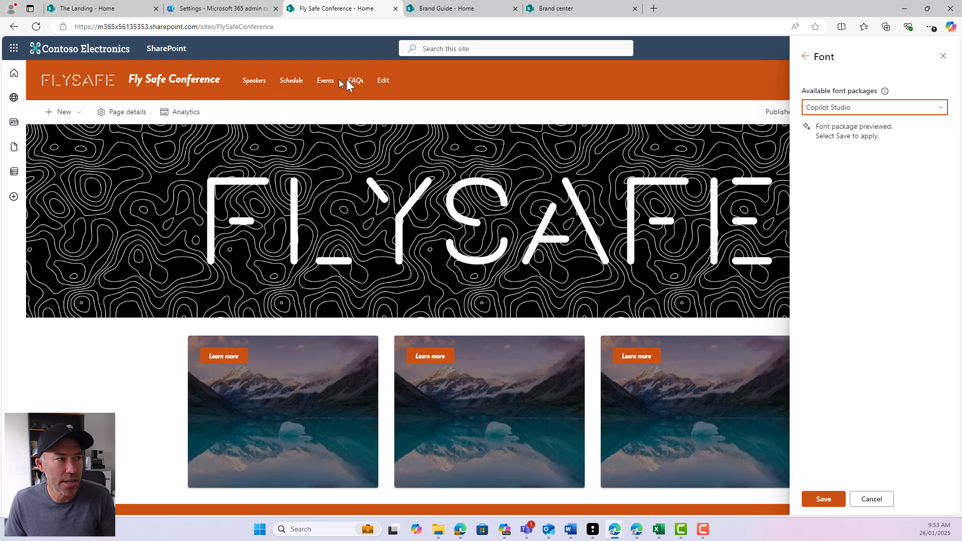
{"action": "scroll", "coordinate": [584, 286], "scroll_direction": "down", "scroll_amount": 2}
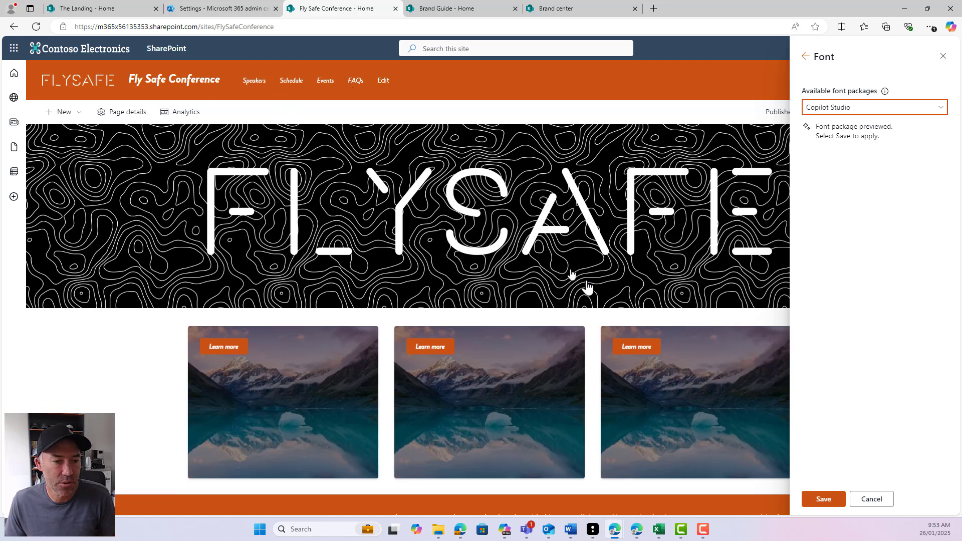
{"action": "left_click", "coordinate": [825, 499]}
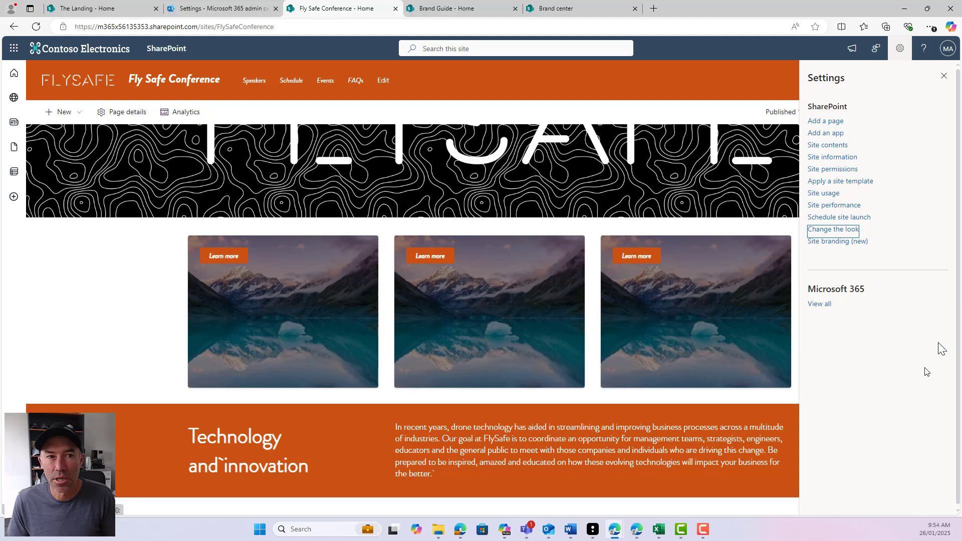
{"action": "left_click", "coordinate": [944, 80]}
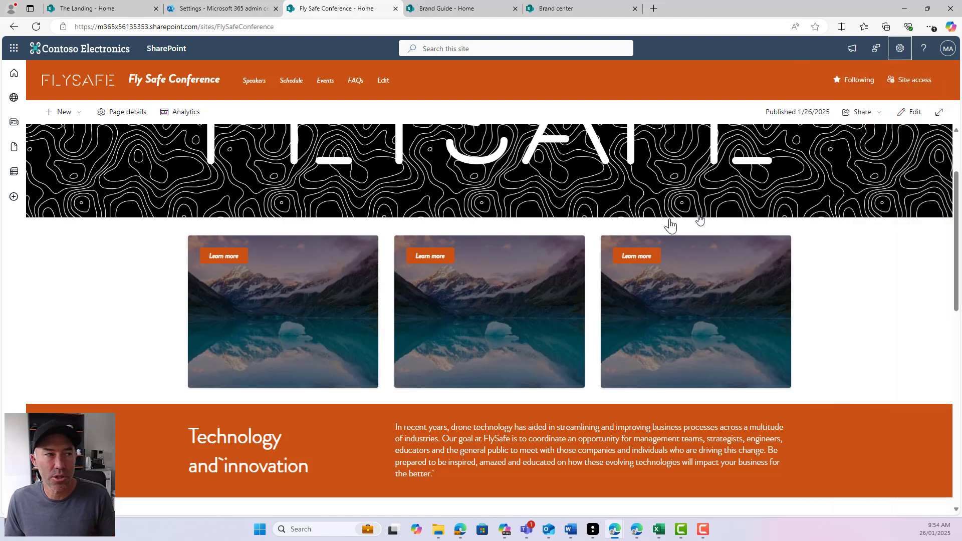
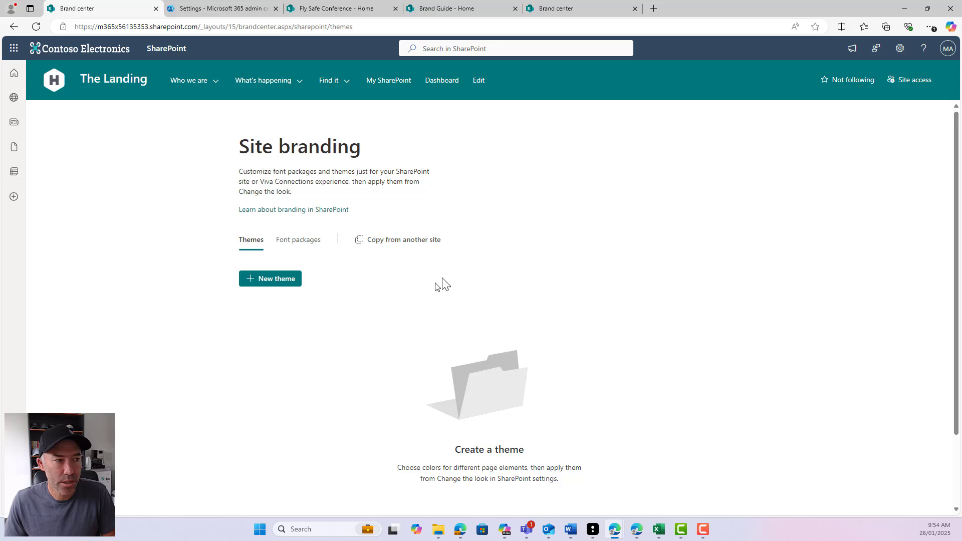
- In The Landing's site branding, start a copy from another site and choose Fly Safe Conference as the source by its copied URL
{"action": "left_click", "coordinate": [405, 245]}
{"action": "left_click", "coordinate": [342, 259]}
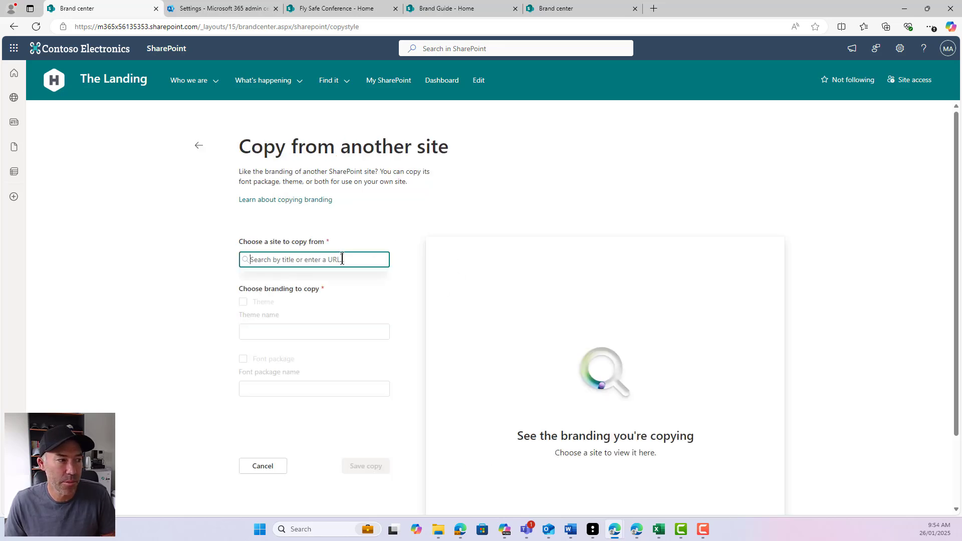
{"action": "left_click", "coordinate": [342, 9]}
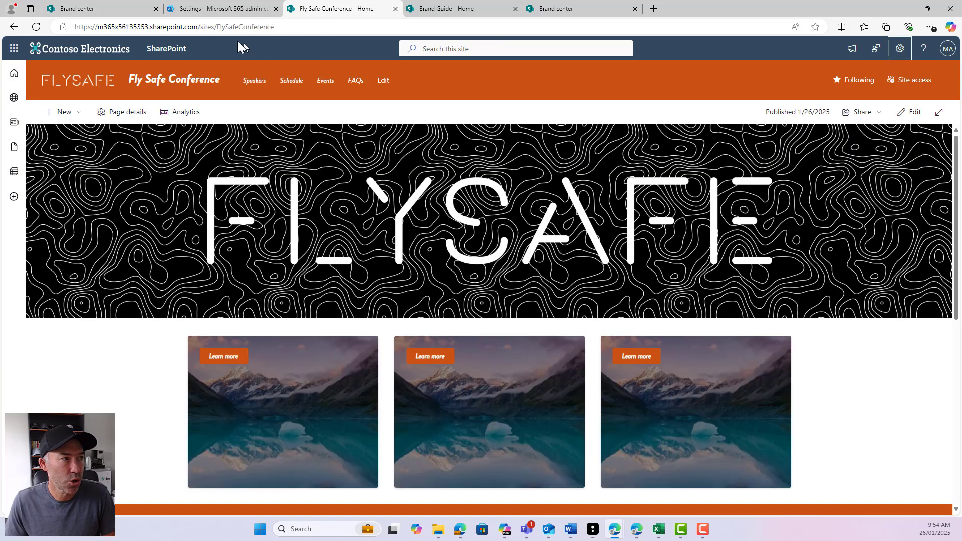
{"action": "left_click", "coordinate": [235, 27]}
{"action": "key", "text": "ctrl+c"}
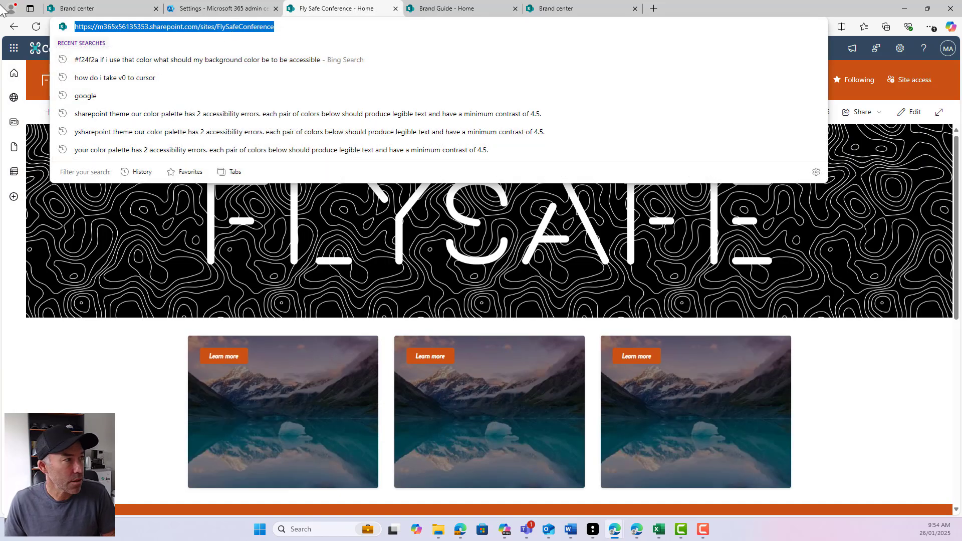
{"action": "left_click", "coordinate": [109, 7]}
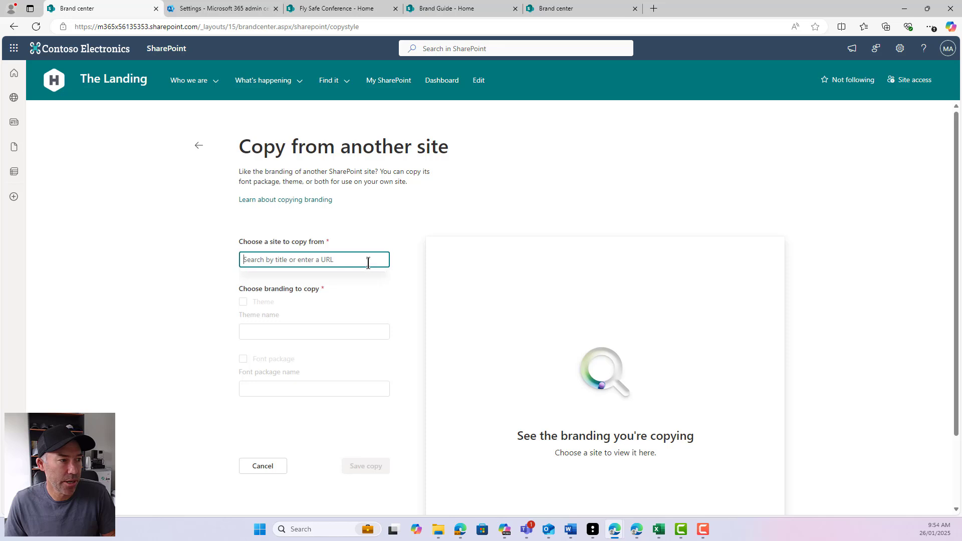
{"action": "key", "text": "ctrl+v"}
{"action": "left_click", "coordinate": [353, 284]}
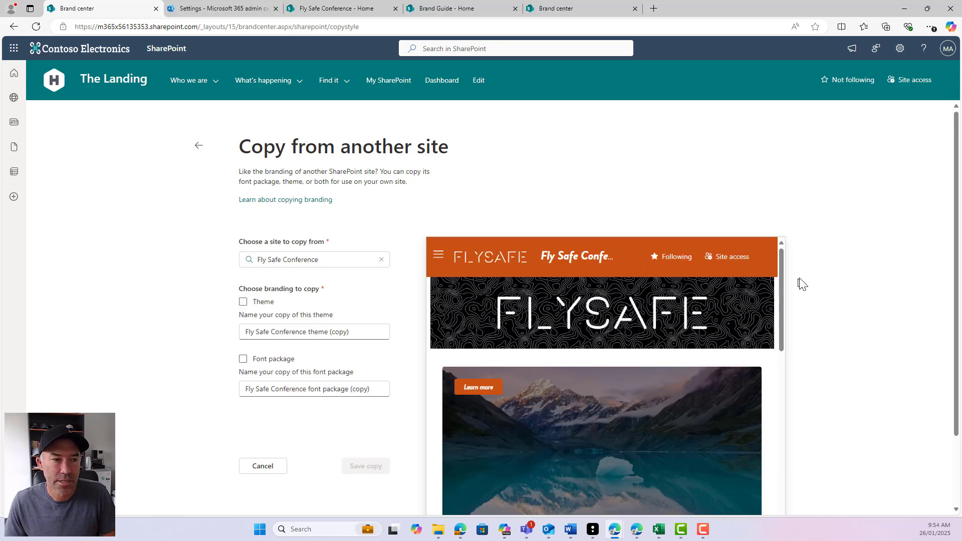
- Copy both the theme and the font package under their suggested names, save the copy, and check the copied theme
{"action": "scroll", "coordinate": [804, 281], "scroll_direction": "down", "scroll_amount": 2}
{"action": "scroll", "coordinate": [808, 279], "scroll_direction": "up", "scroll_amount": 1}
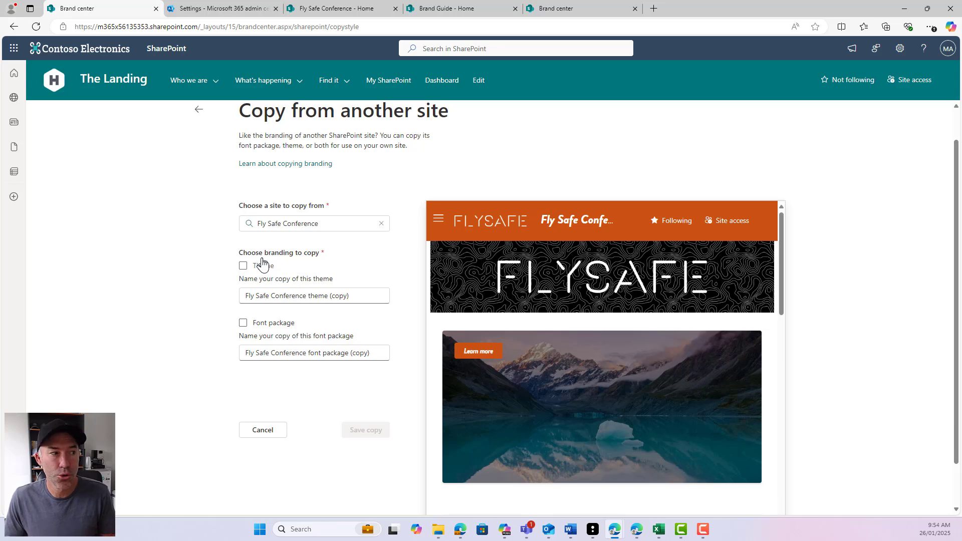
{"action": "left_click", "coordinate": [244, 269]}
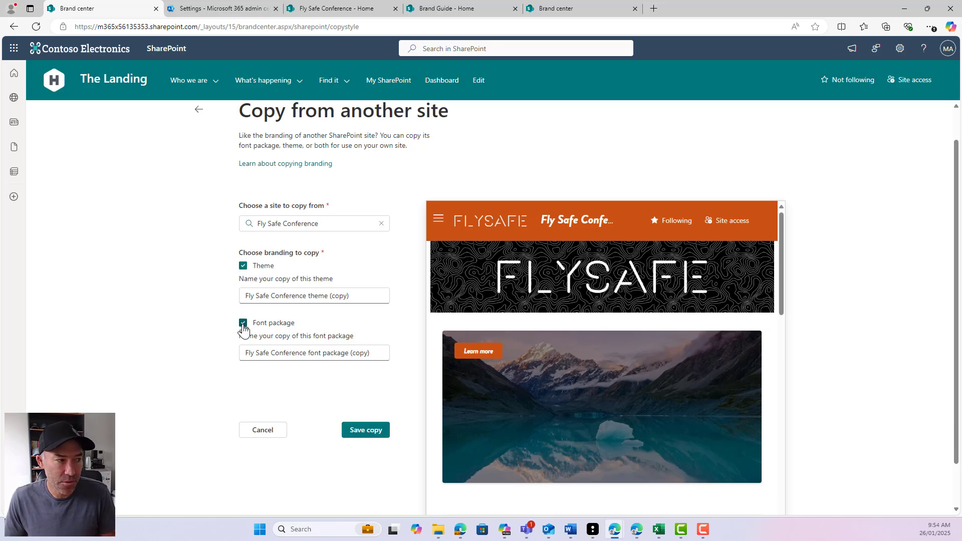
{"action": "left_click", "coordinate": [243, 324]}
{"action": "left_click", "coordinate": [244, 270]}
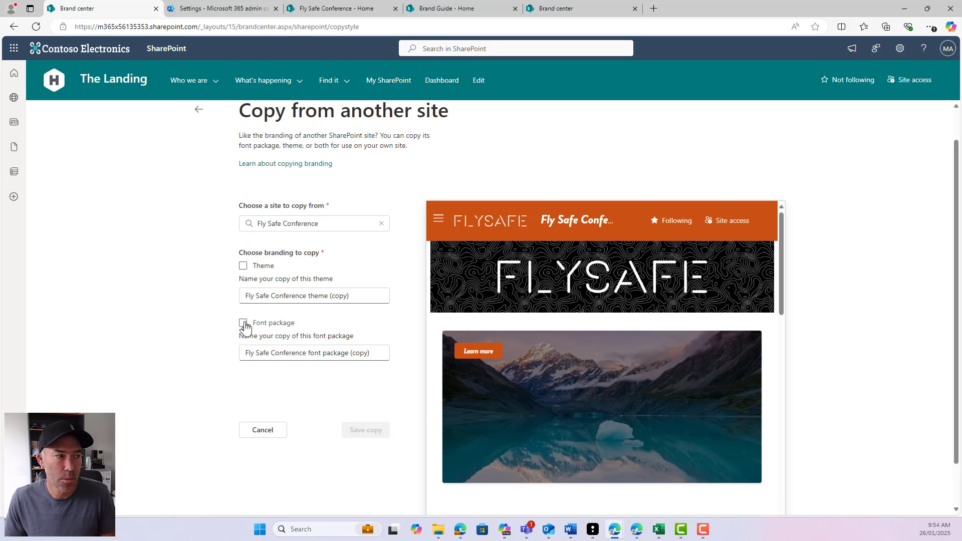
{"action": "left_click", "coordinate": [243, 324]}
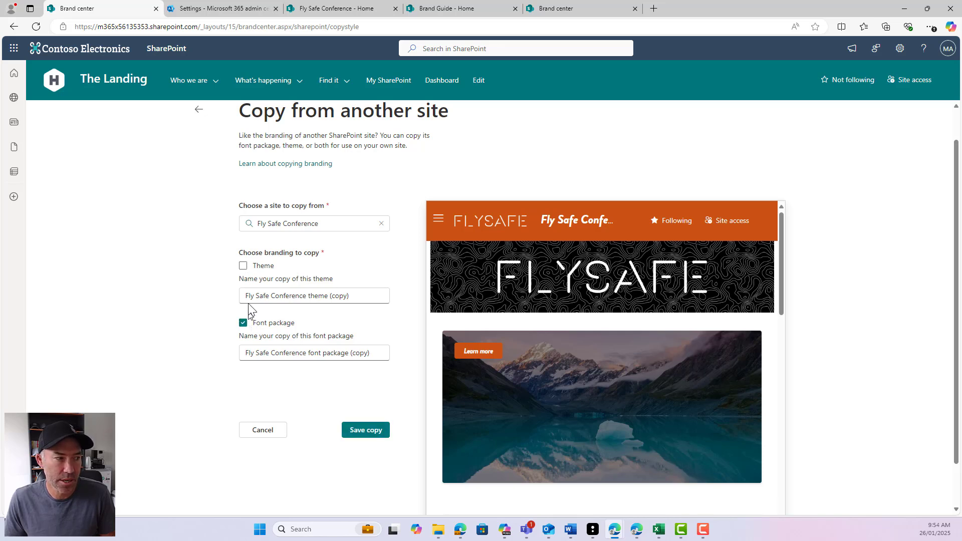
{"action": "left_click", "coordinate": [323, 353]}
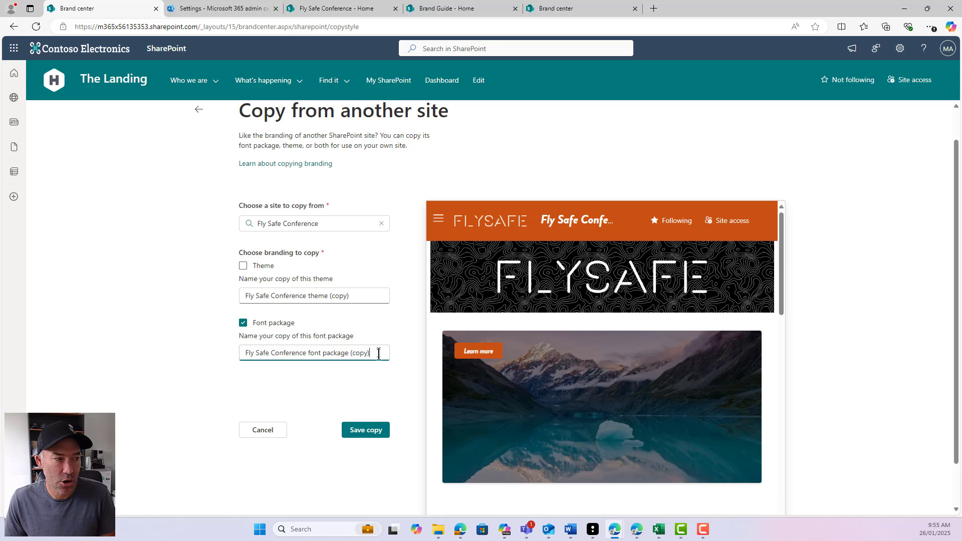
{"action": "left_click_drag", "start_coordinate": [377, 354], "coordinate": [189, 352]}
{"action": "left_click_drag", "start_coordinate": [359, 296], "coordinate": [215, 304]}
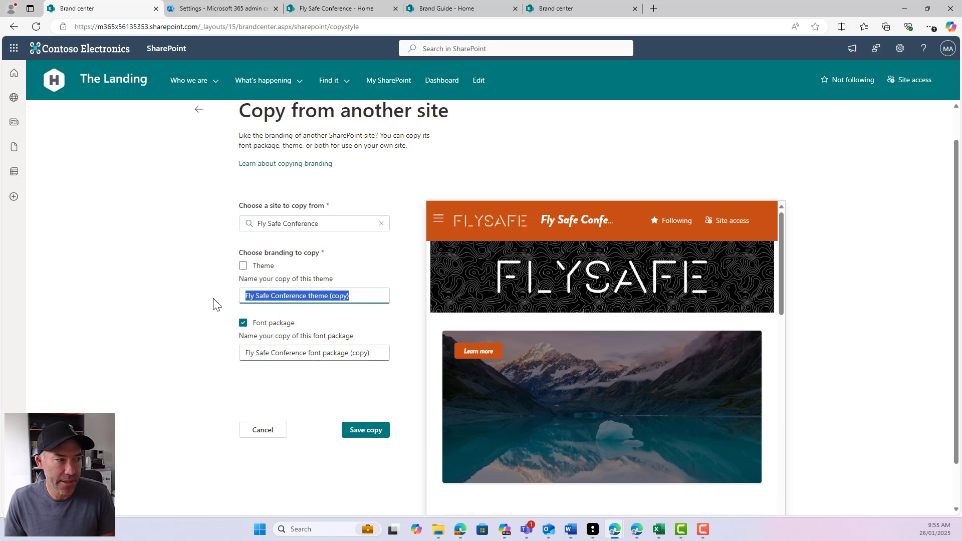
{"action": "left_click", "coordinate": [243, 265]}
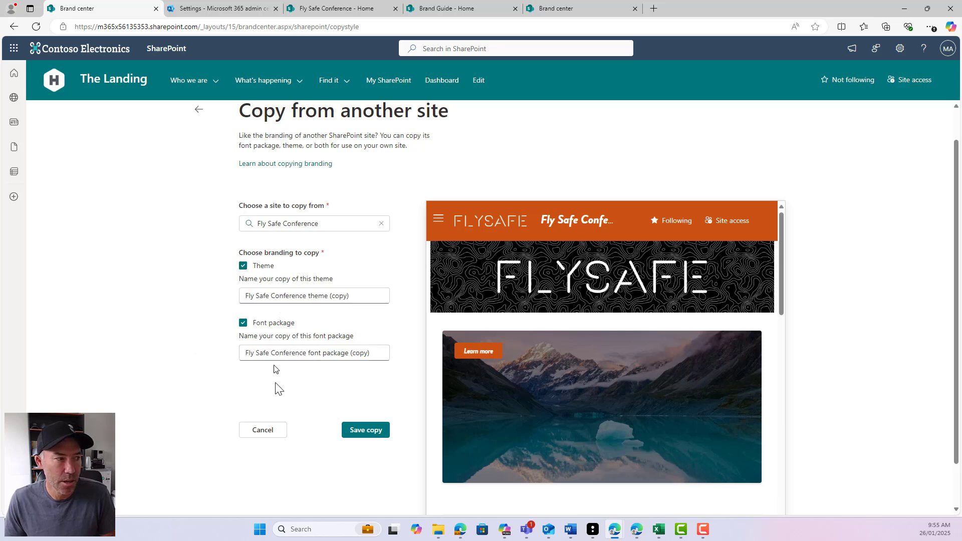
{"action": "left_click", "coordinate": [364, 432]}
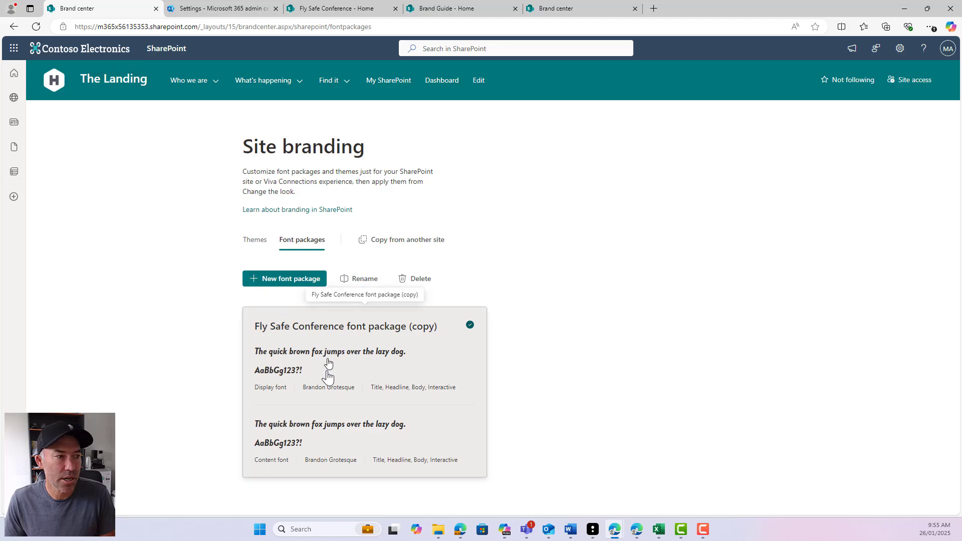
{"action": "left_click", "coordinate": [250, 241]}
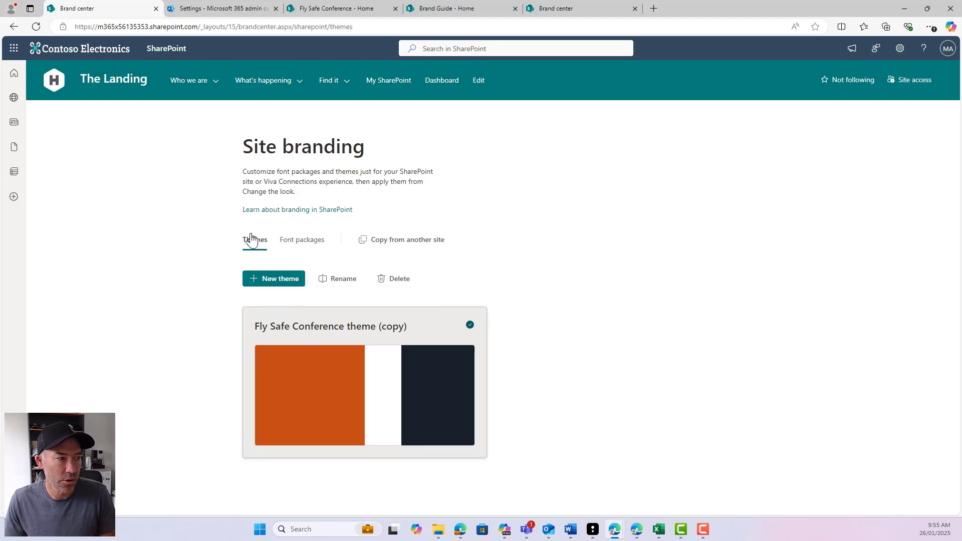
- Return to The Landing's home page and apply the Fly Safe Conference theme (copy) through Change the look
{"action": "left_click", "coordinate": [120, 84]}
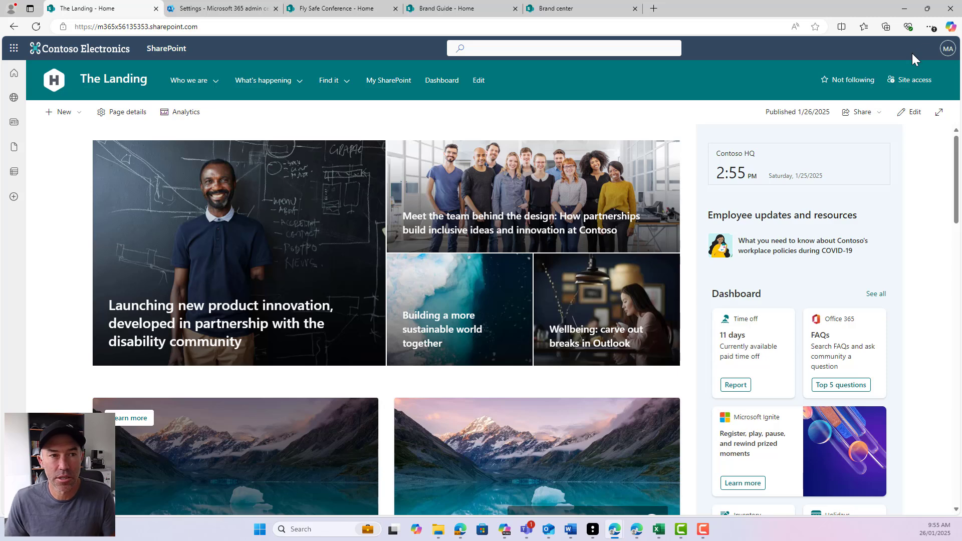
{"action": "left_click", "coordinate": [899, 48]}
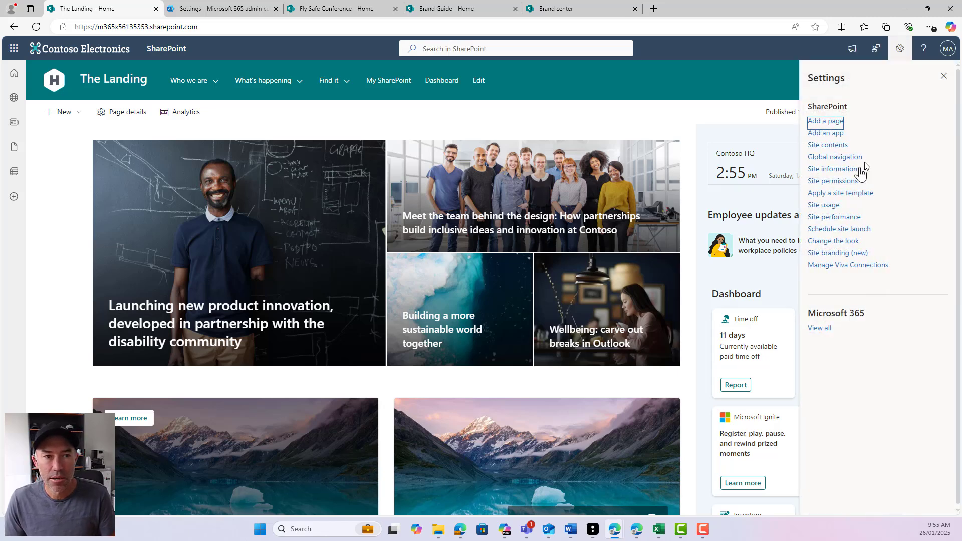
{"action": "left_click", "coordinate": [841, 243]}
{"action": "left_click", "coordinate": [844, 95]}
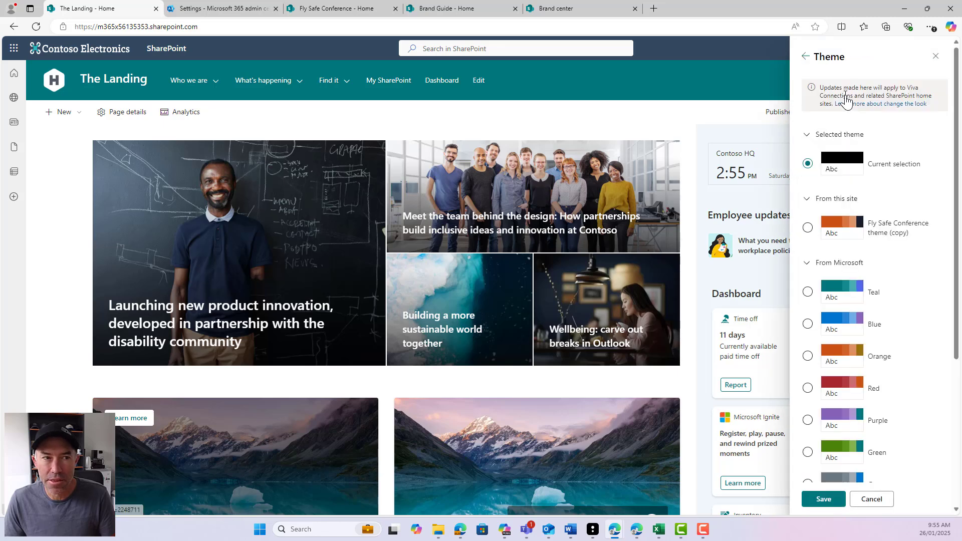
{"action": "left_click", "coordinate": [807, 227]}
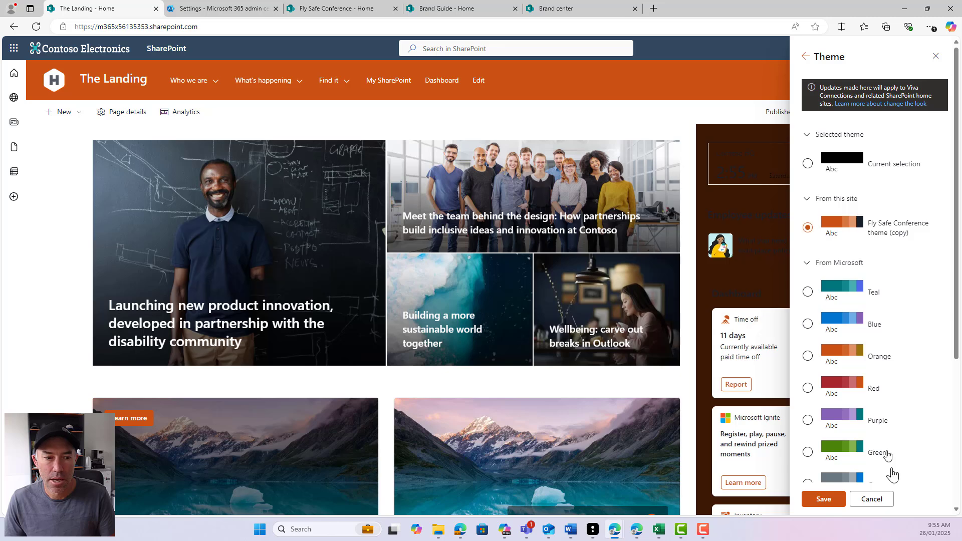
{"action": "left_click", "coordinate": [827, 501]}
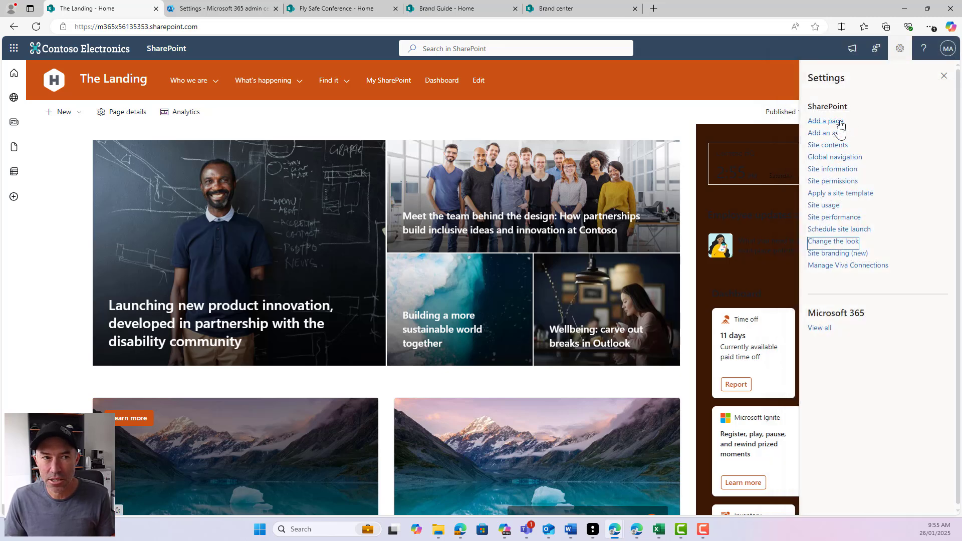
- Apply the Fly Safe Conference font package (copy) to The Landing through Change the look and save it
{"action": "left_click", "coordinate": [832, 242]}
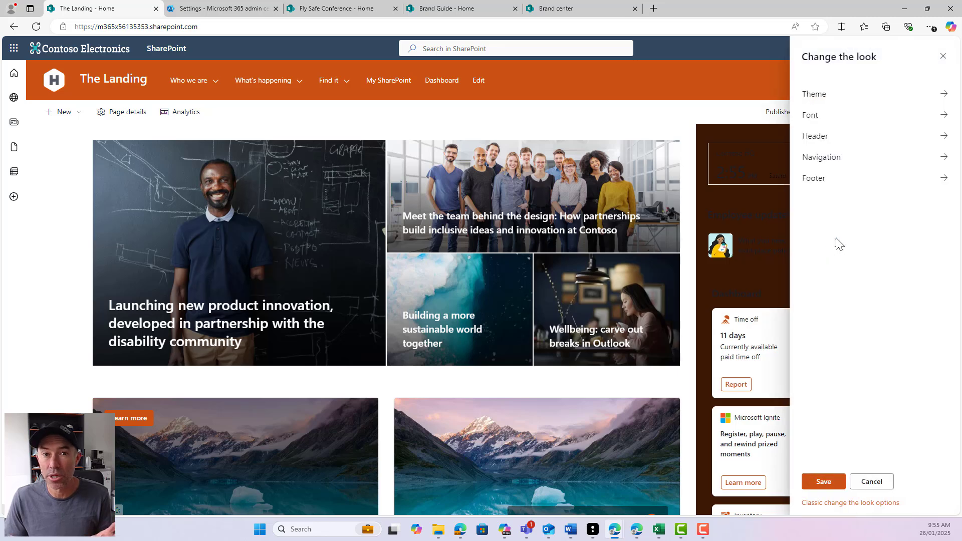
{"action": "left_click", "coordinate": [812, 118]}
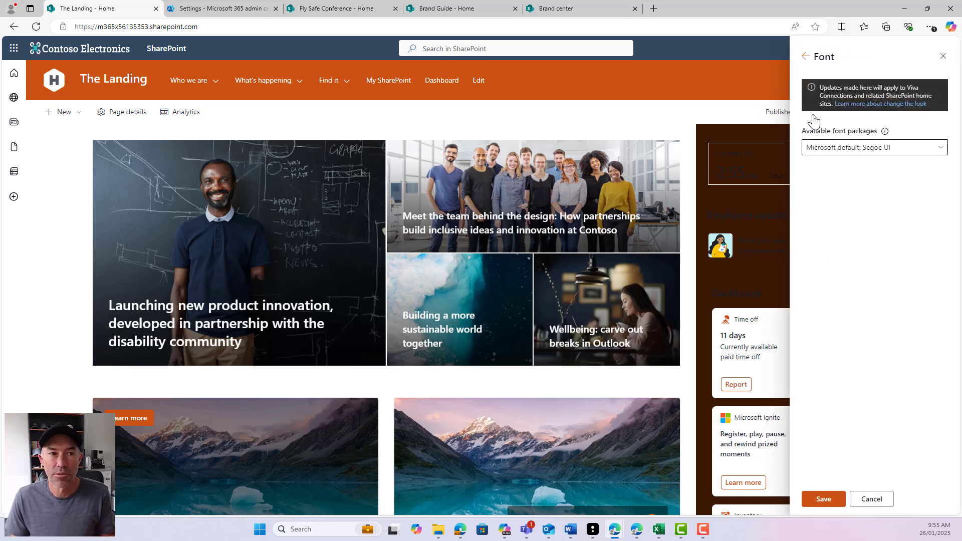
{"action": "left_click", "coordinate": [824, 149]}
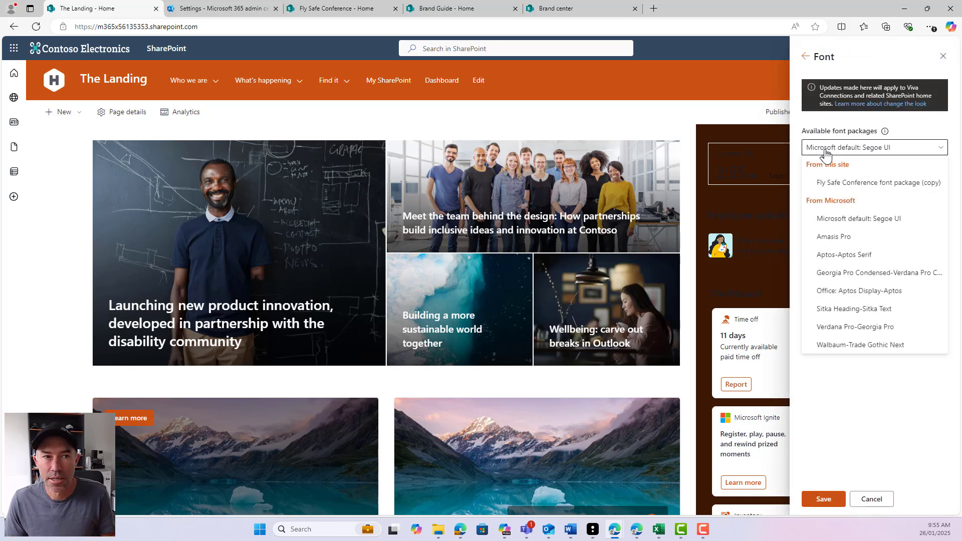
{"action": "left_click", "coordinate": [840, 189]}
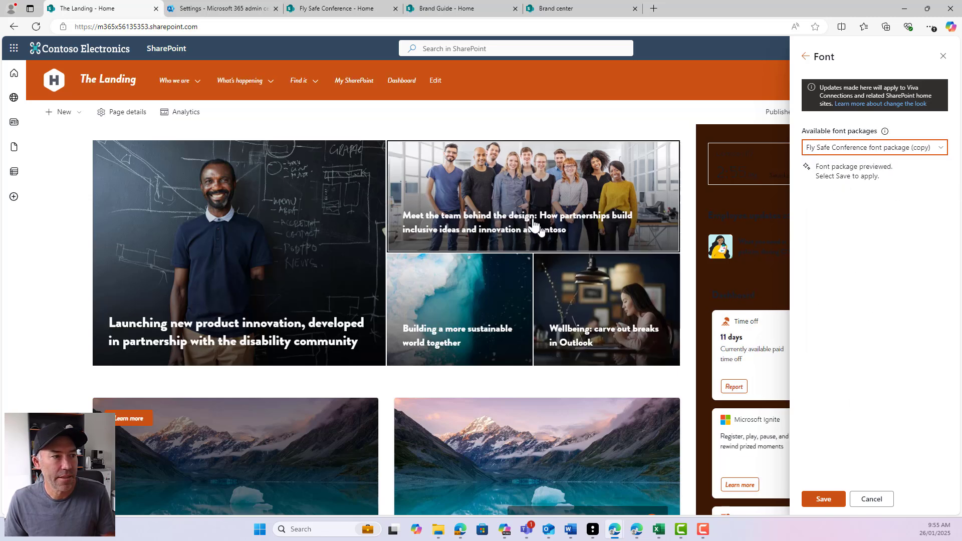
{"action": "left_click", "coordinate": [826, 499]}
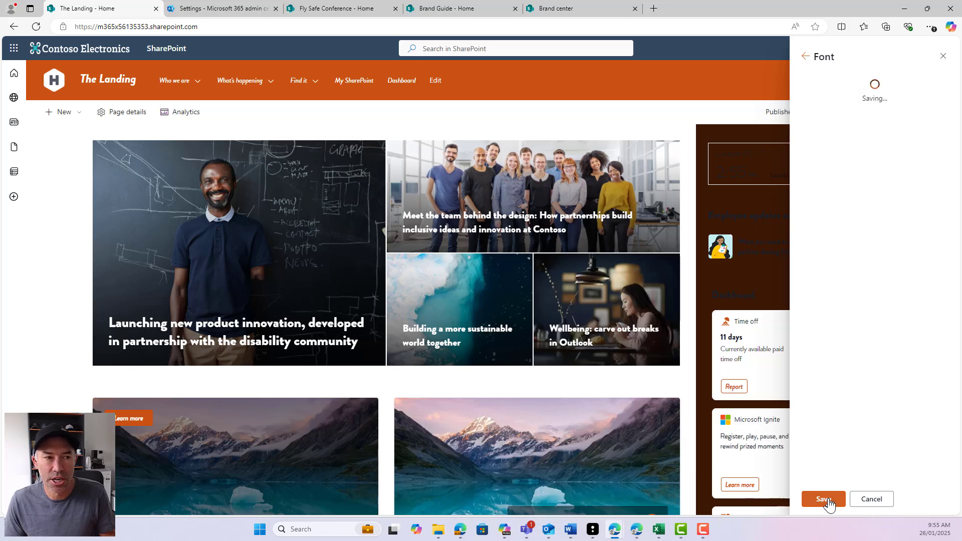